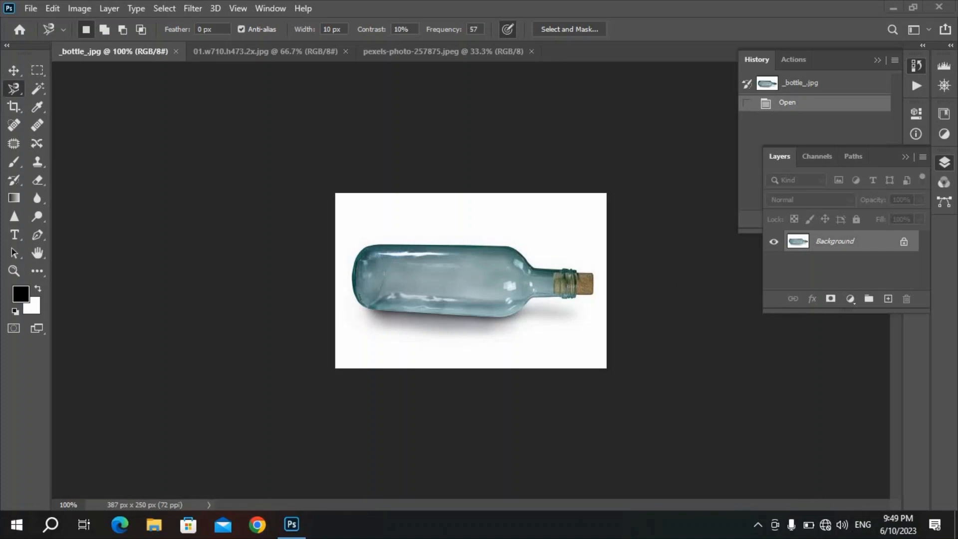
Draw a rectangular marquee selection covering the left half of the bottle image from edge to edge, and clear it.
click(669, 293)
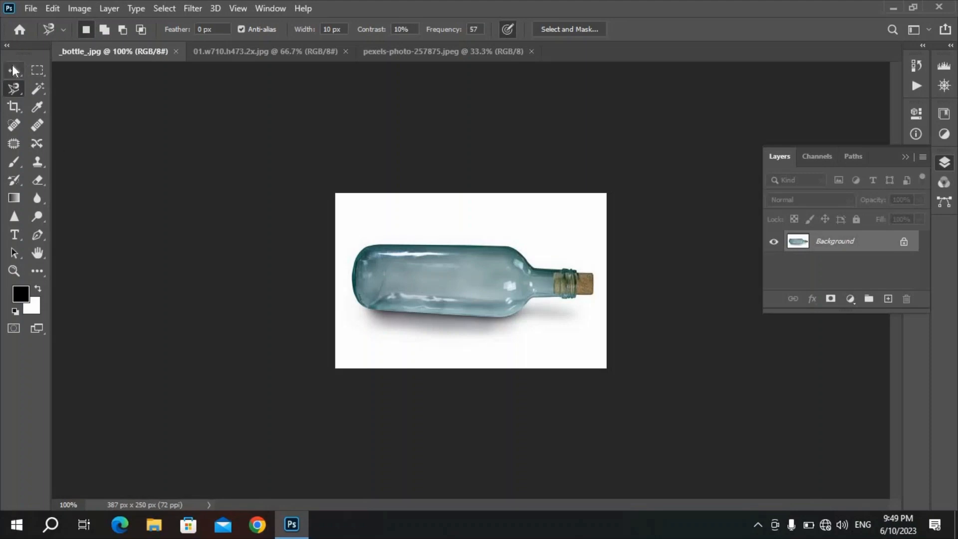
click(14, 70)
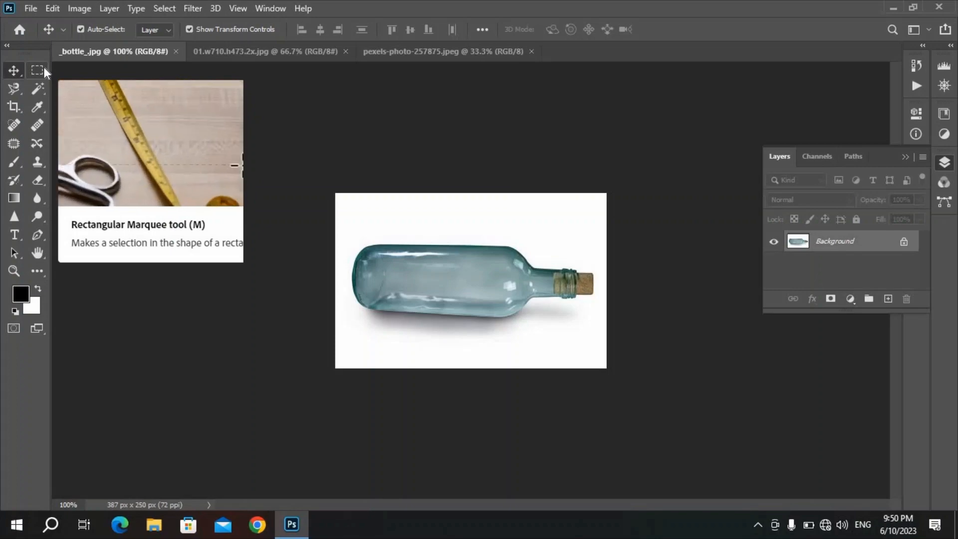
click(43, 67)
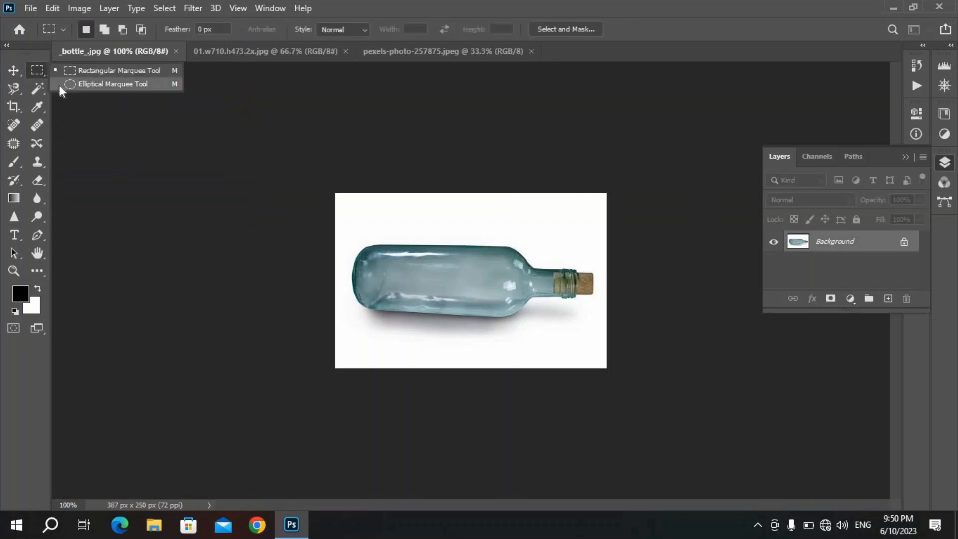
click(87, 70)
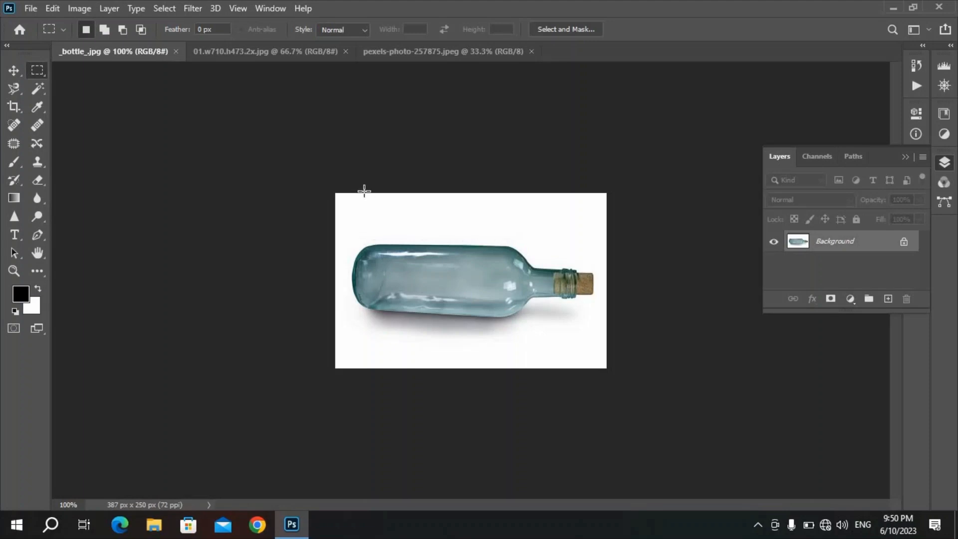
key(ctrl+plus)
key(ctrl+plus)
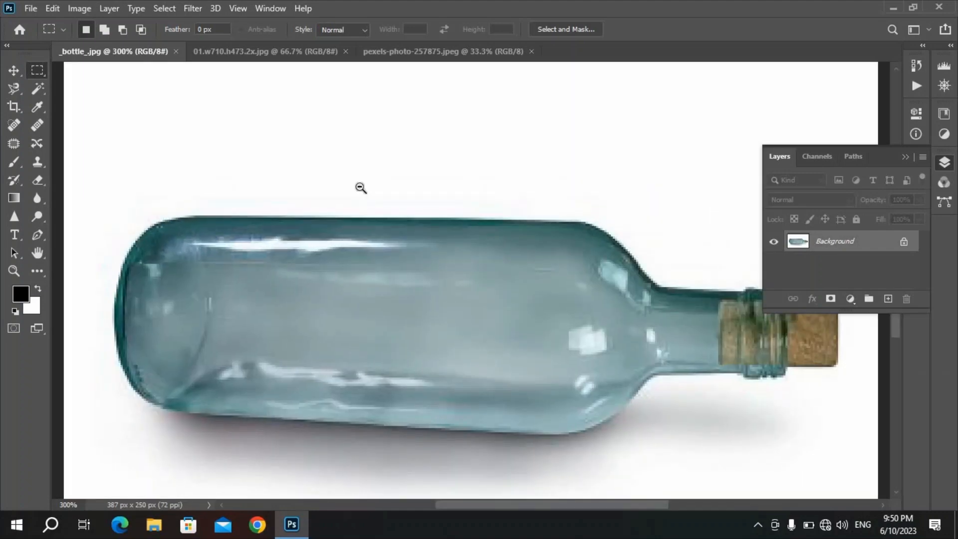
ctrl+alt+click(360, 188)
scroll(455, 244, down, 1)
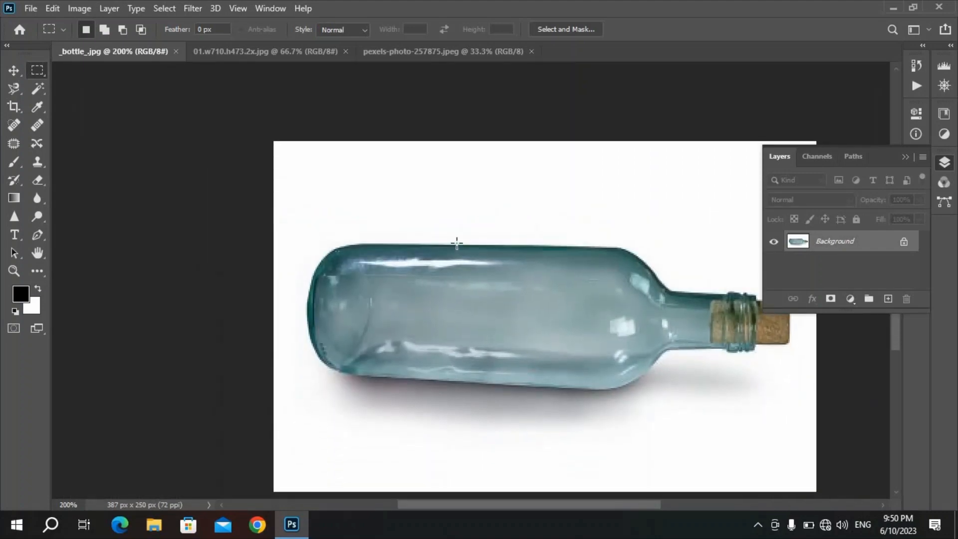
scroll(454, 234, down, 2)
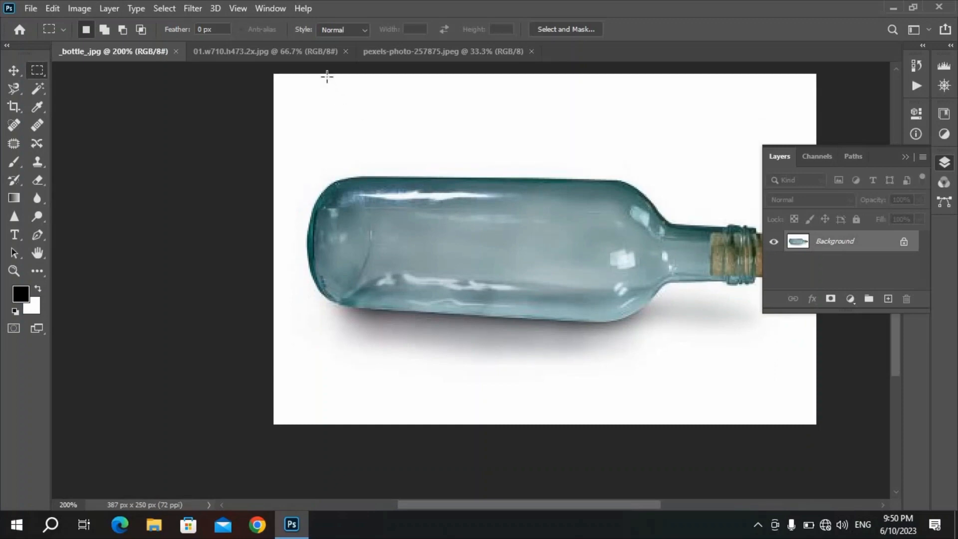
drag(273, 74, 544, 428)
key(ctrl+d)
Draw a circular selection about 82 px across with the Elliptical Marquee above the base end of the bottle.
right_click(40, 71)
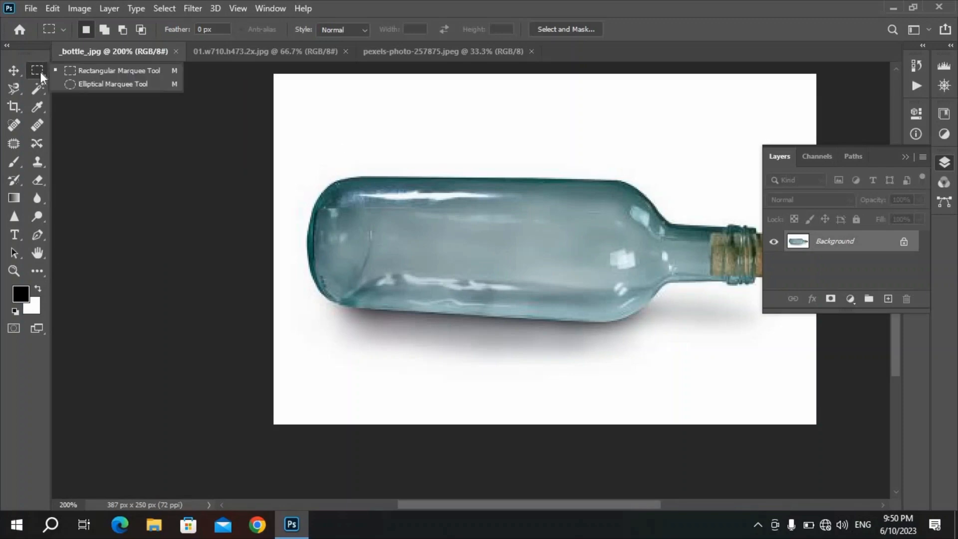
click(83, 83)
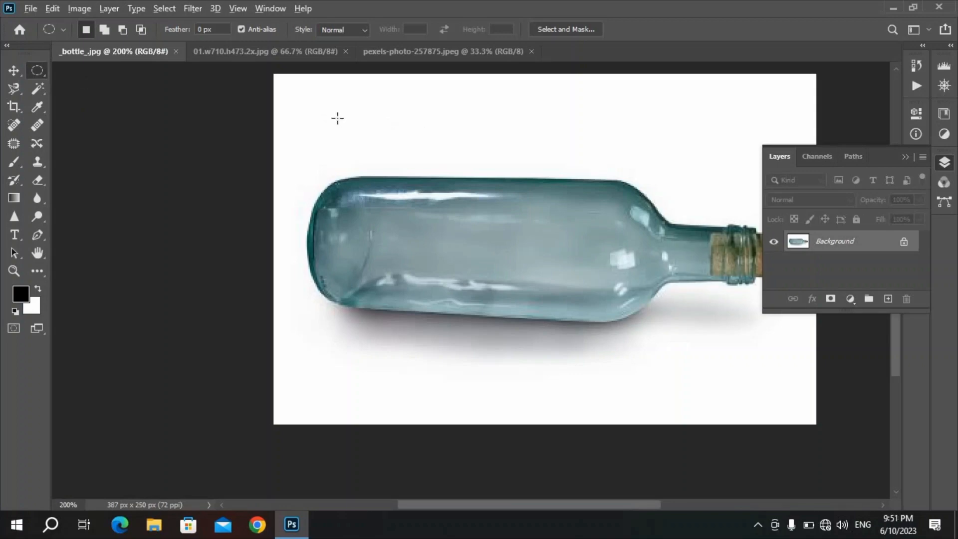
drag(336, 117, 393, 180)
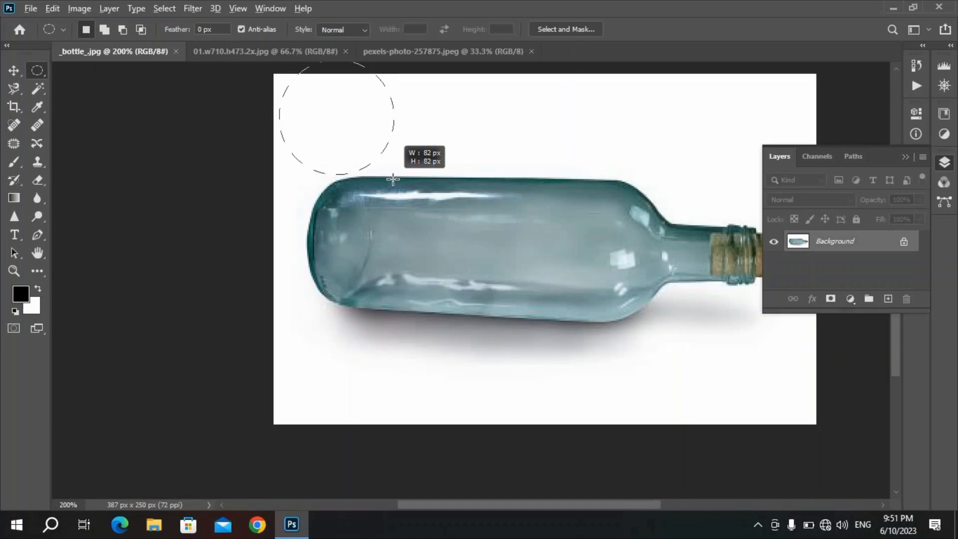
drag(393, 180, 392, 180)
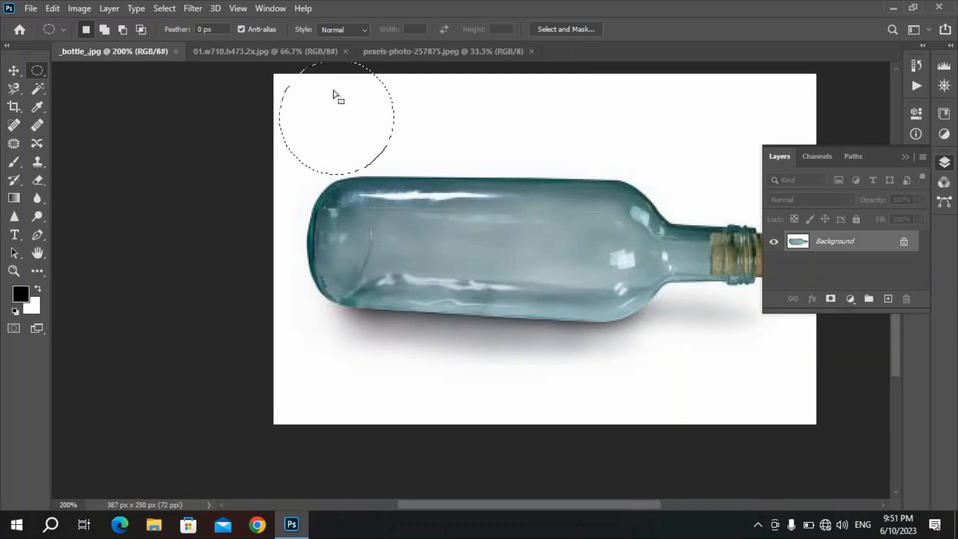
Move the circled white pixels onto the middle of the bottle's upper edge and deselect.
click(14, 70)
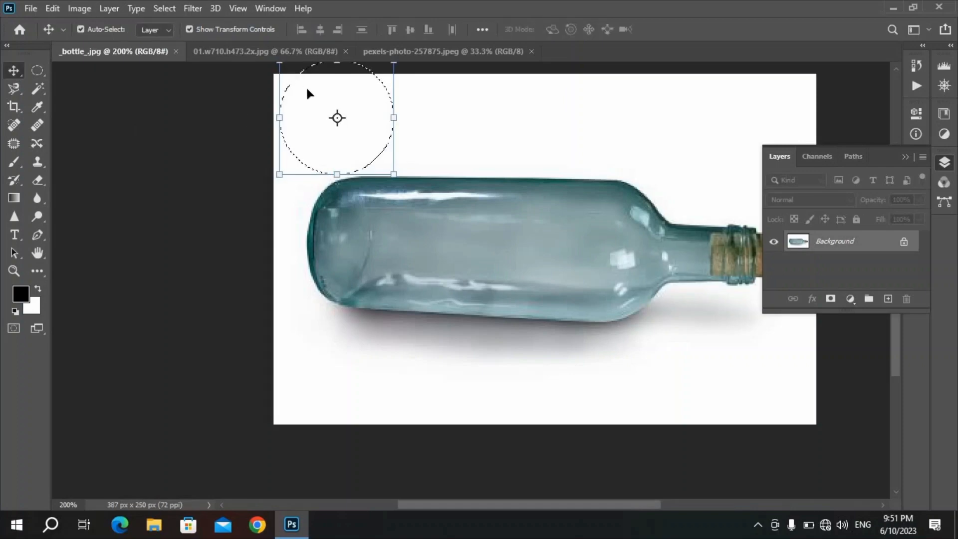
drag(318, 90, 508, 129)
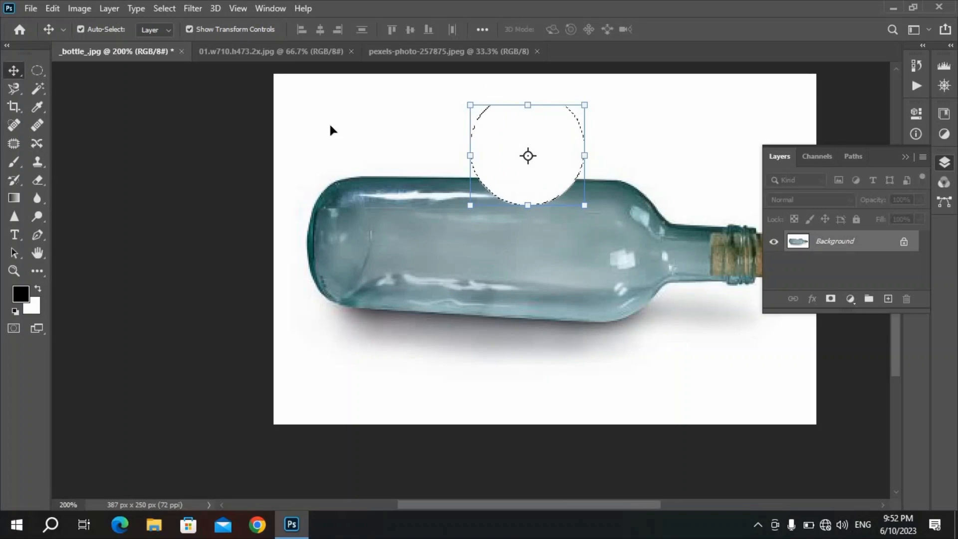
key(ctrl)
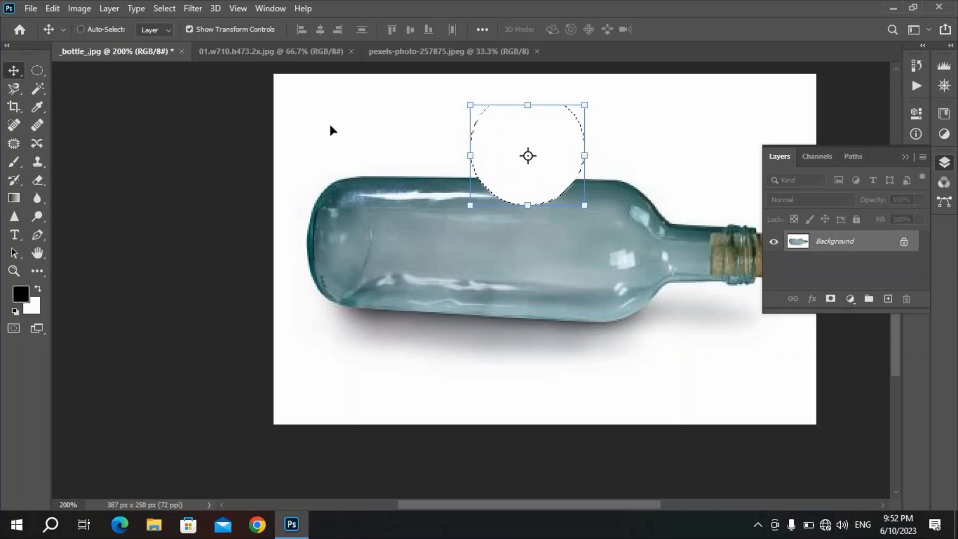
key(ctrl+d)
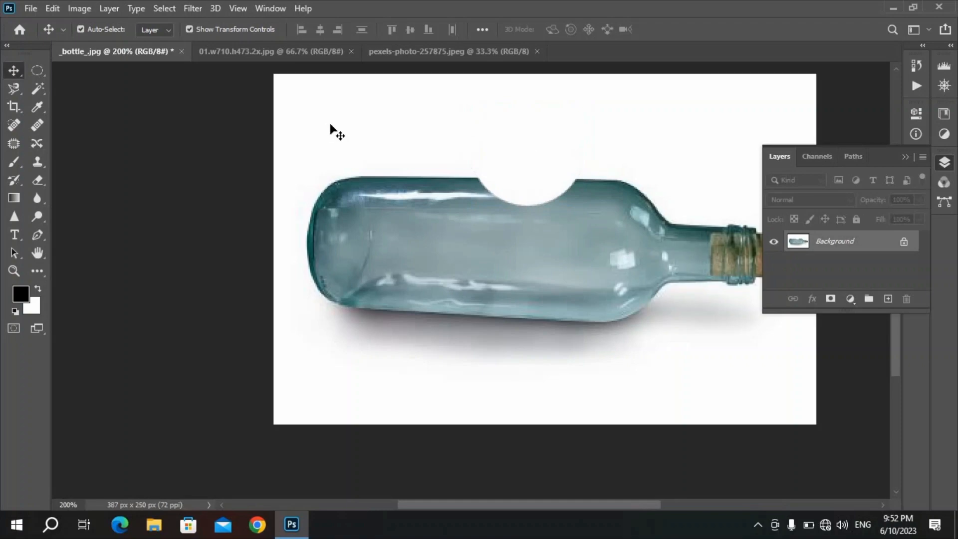
Revert the bottle image to its original _bottle_.jpg history snapshot.
click(916, 68)
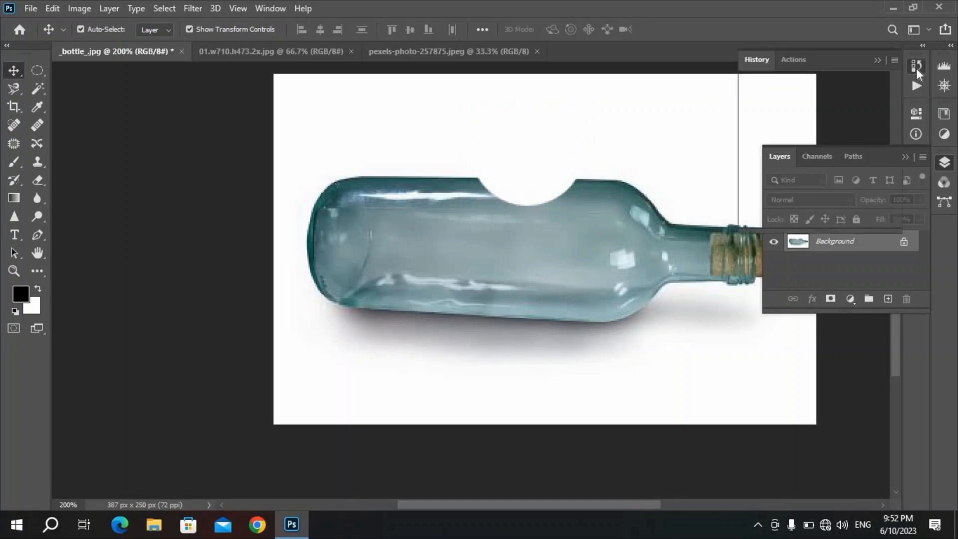
scroll(810, 100, up, 1)
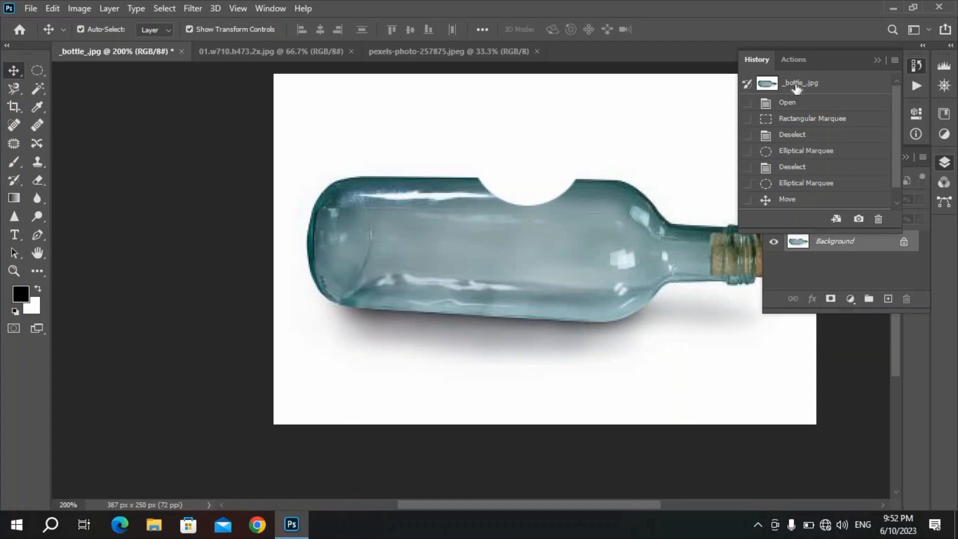
click(797, 85)
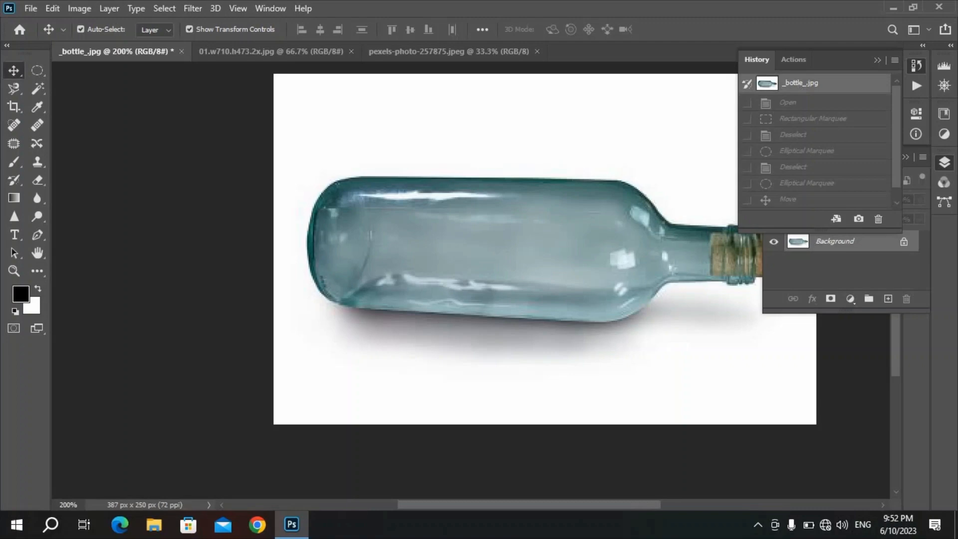
click(877, 60)
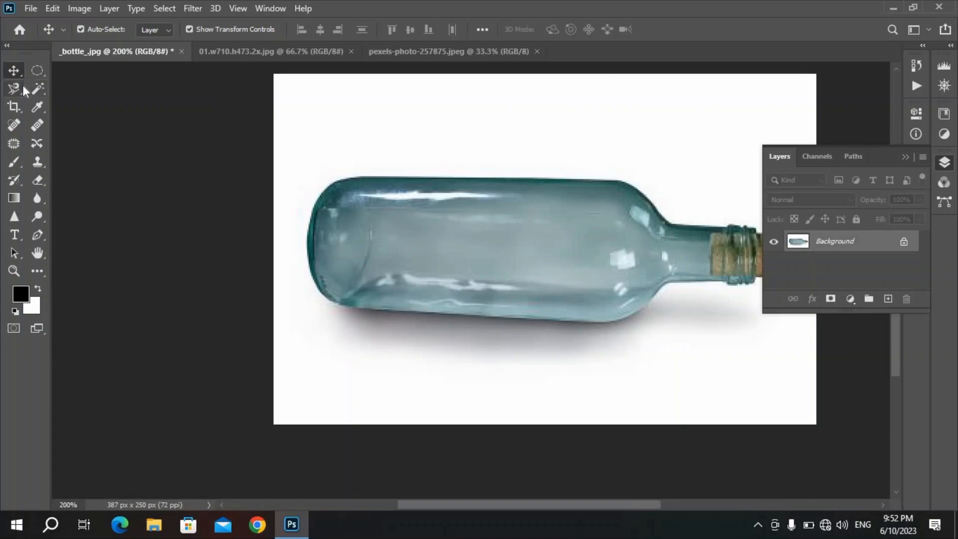
Select the whole bottle with the Object Selection tool in Rectangle mode, and clear the selection.
click(37, 86)
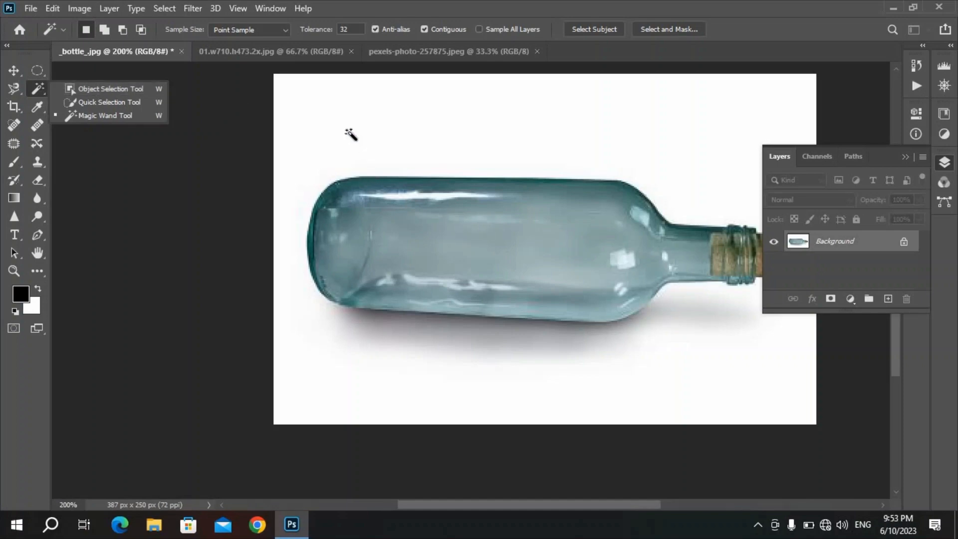
click(103, 90)
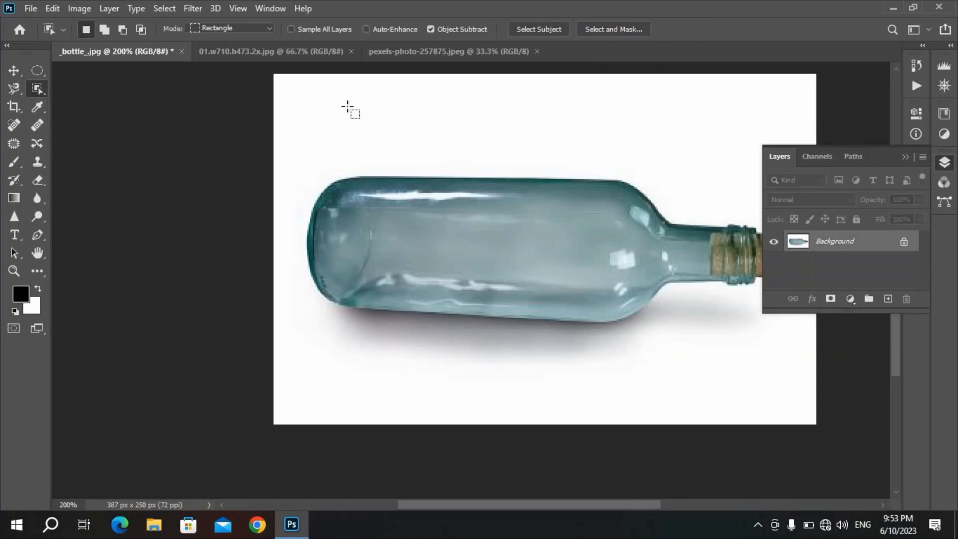
drag(301, 124, 802, 353)
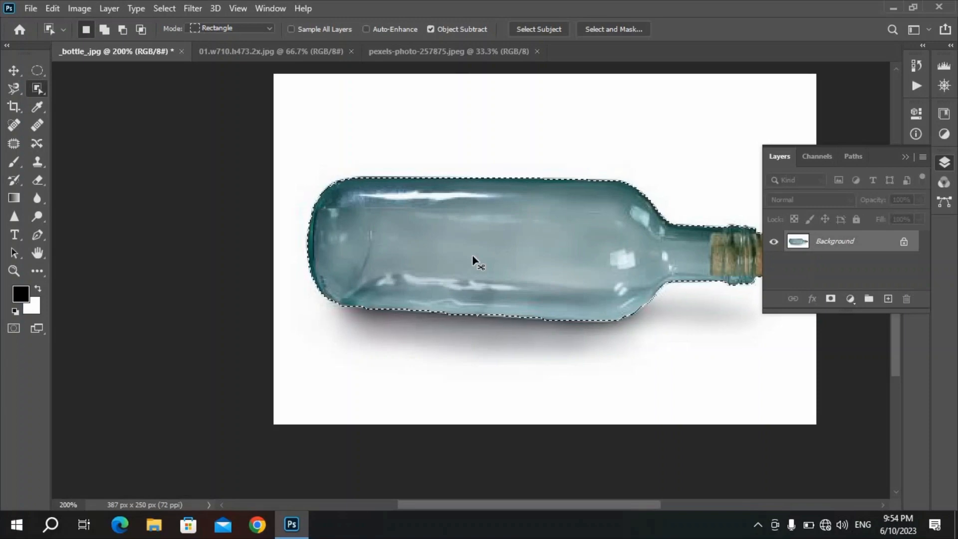
key(ctrl+d)
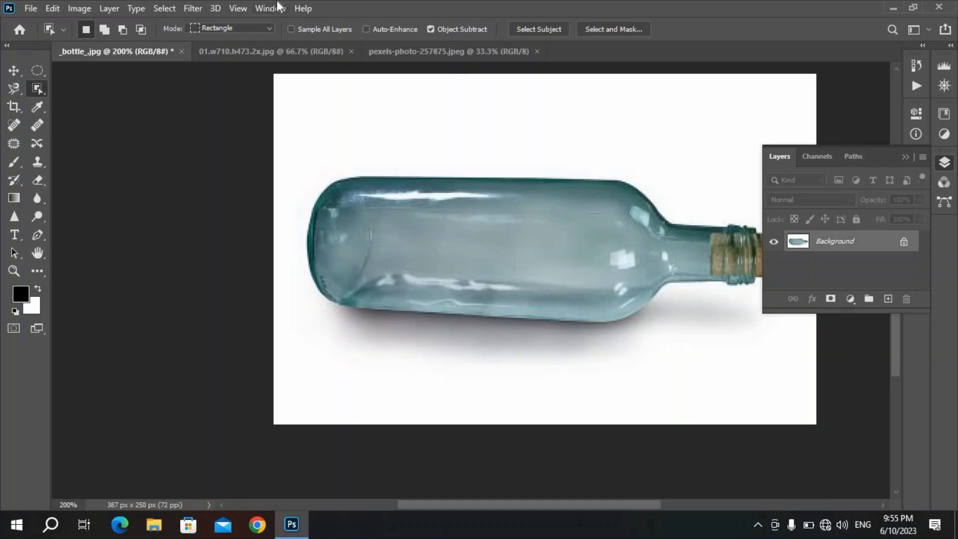
Select the bottle automatically with the Subject command, check the outline including the cork, and deselect.
click(163, 8)
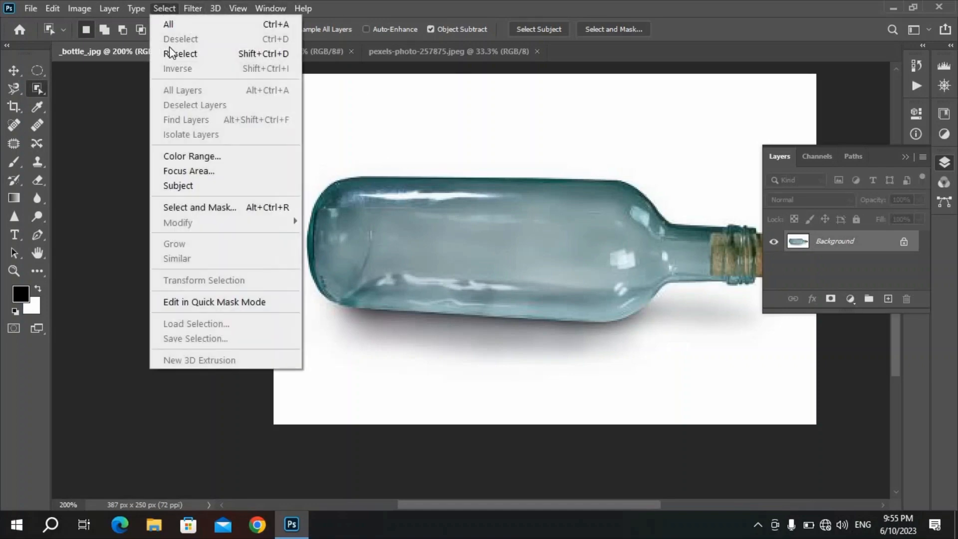
click(186, 186)
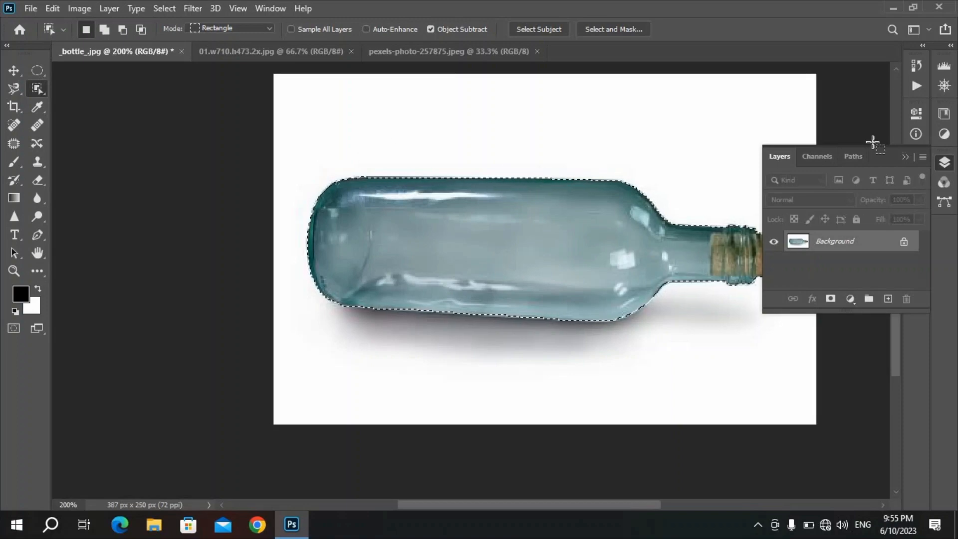
click(905, 153)
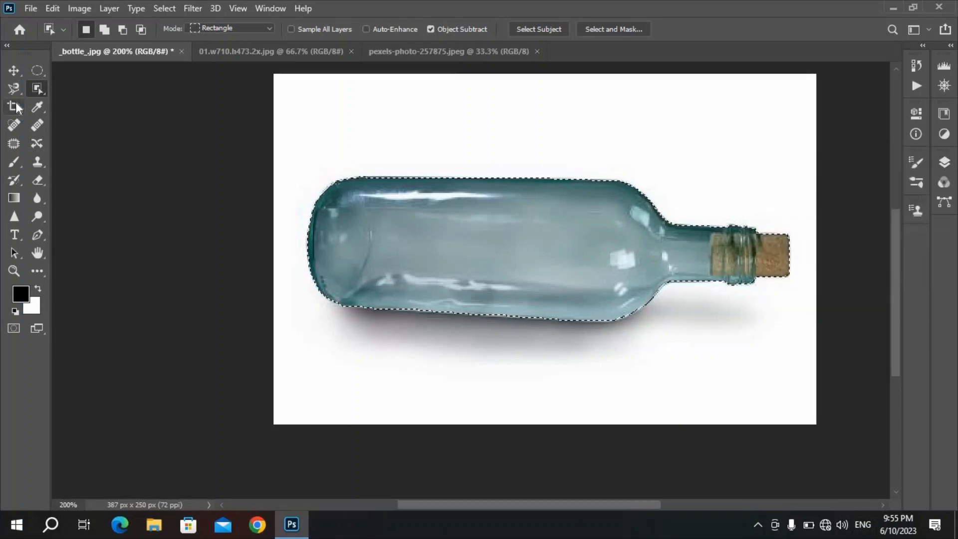
right_click(33, 89)
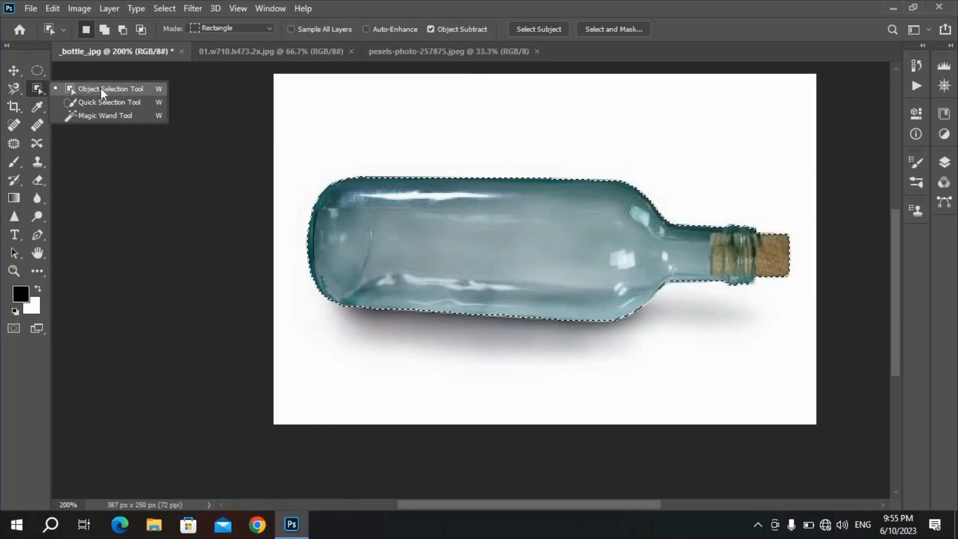
click(164, 8)
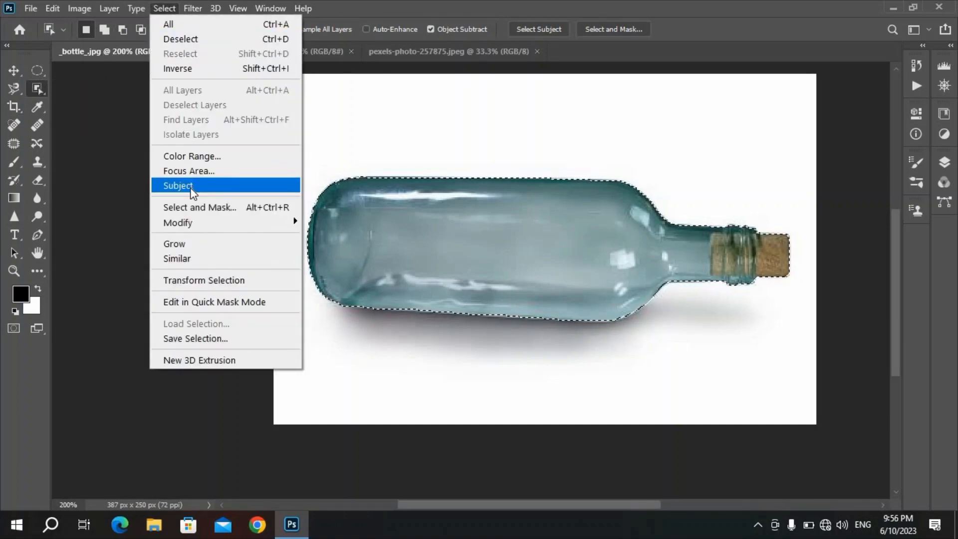
right_click(38, 87)
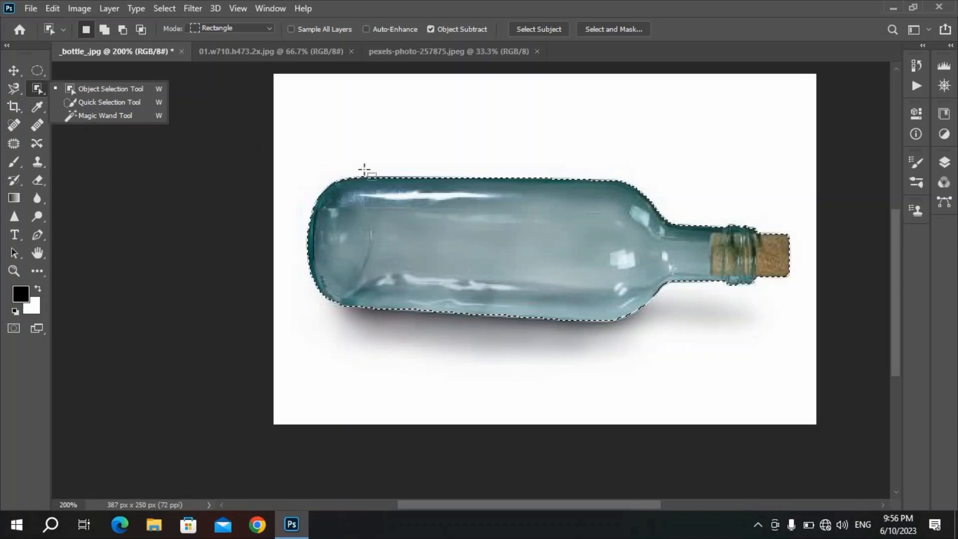
click(394, 163)
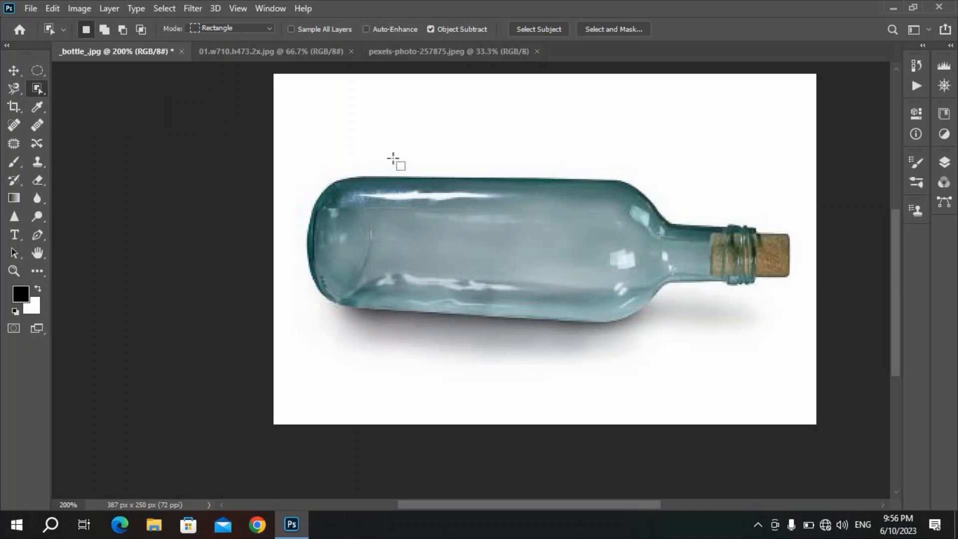
Select the bottle with the Quick Selection tool and subtract its base end and part of its middle from the selection.
right_click(33, 89)
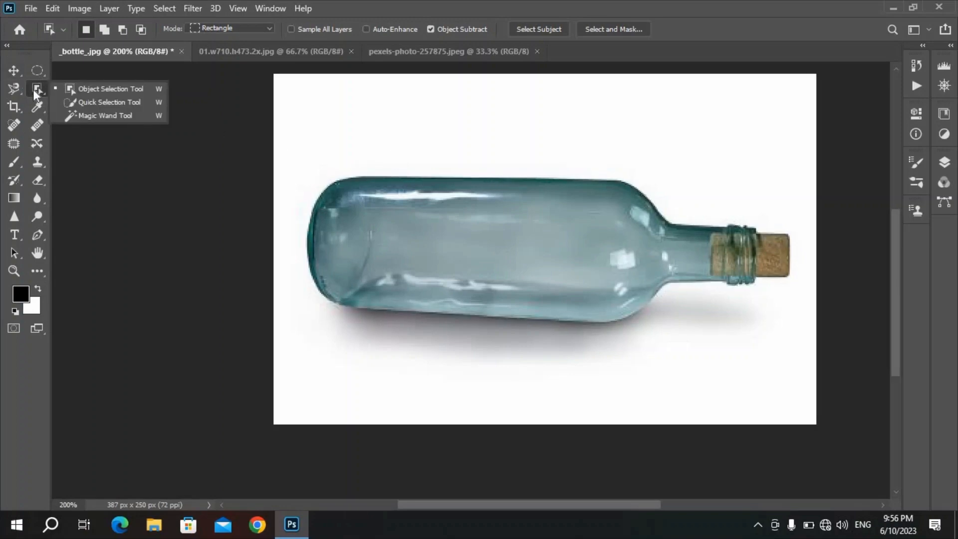
click(97, 99)
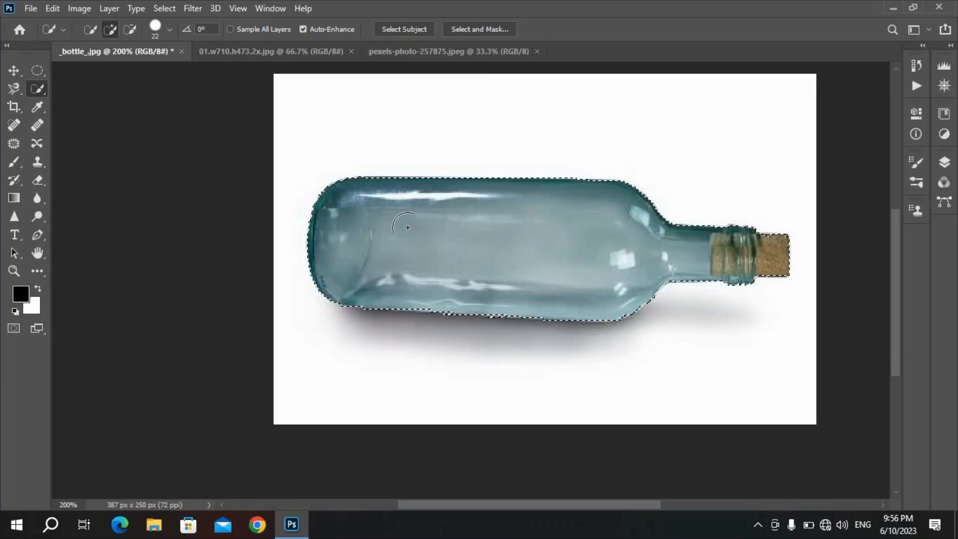
click(130, 29)
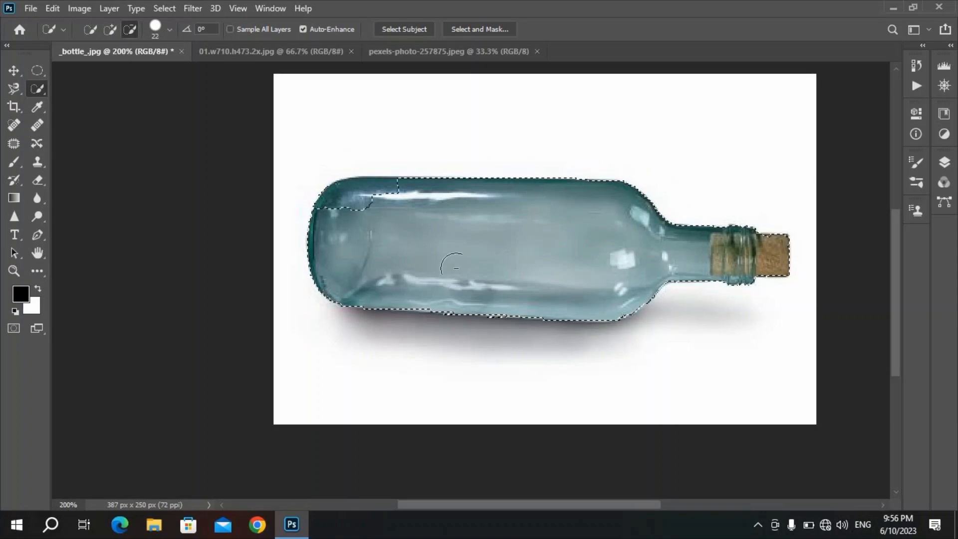
drag(539, 250, 545, 250)
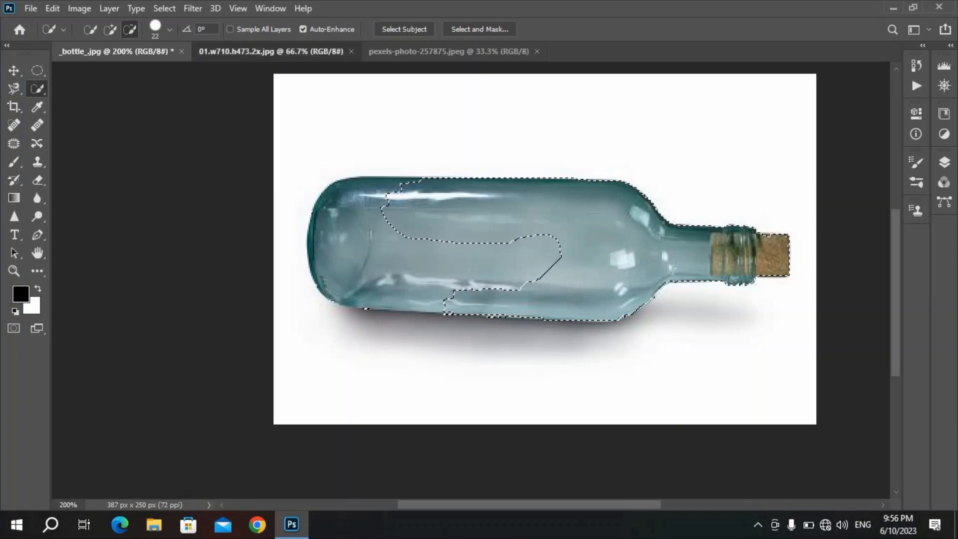
Select the whole SK-II bottle, including its cap, in 01.w710.h473.2x.jpg with the Quick Selection tool, and clear the selection.
click(270, 51)
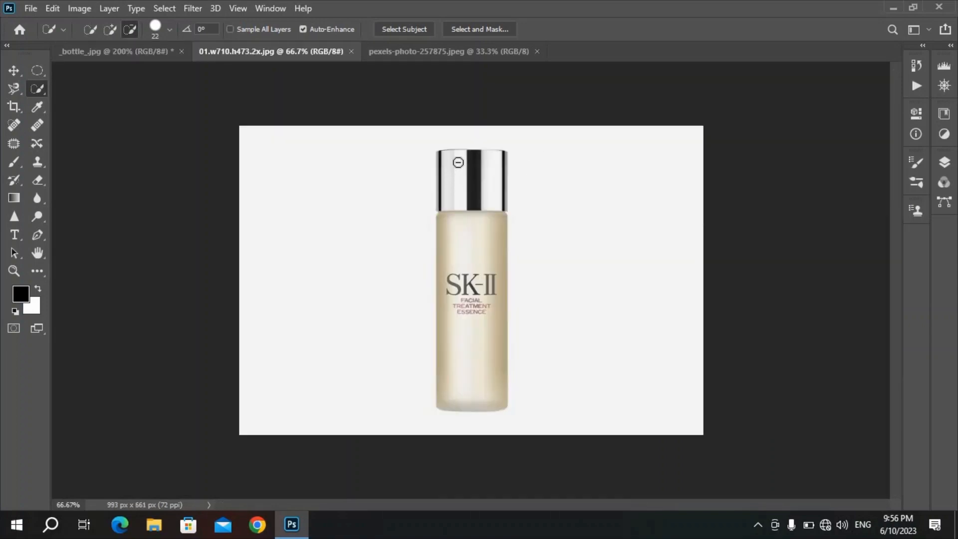
mouse_move(449, 165)
mouse_down()
mouse_move(476, 236)
mouse_move(480, 345)
mouse_move(484, 284)
mouse_up()
click(485, 284)
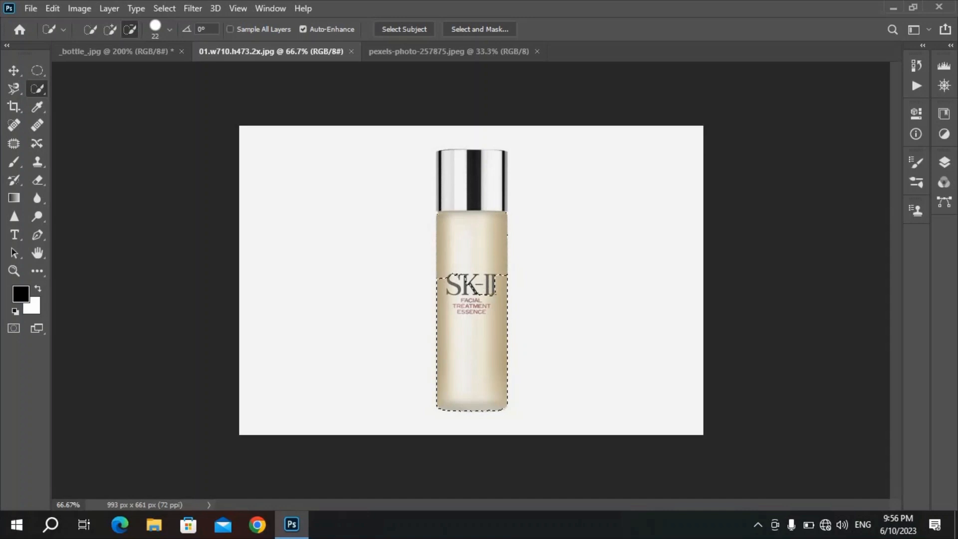
click(110, 29)
click(475, 174)
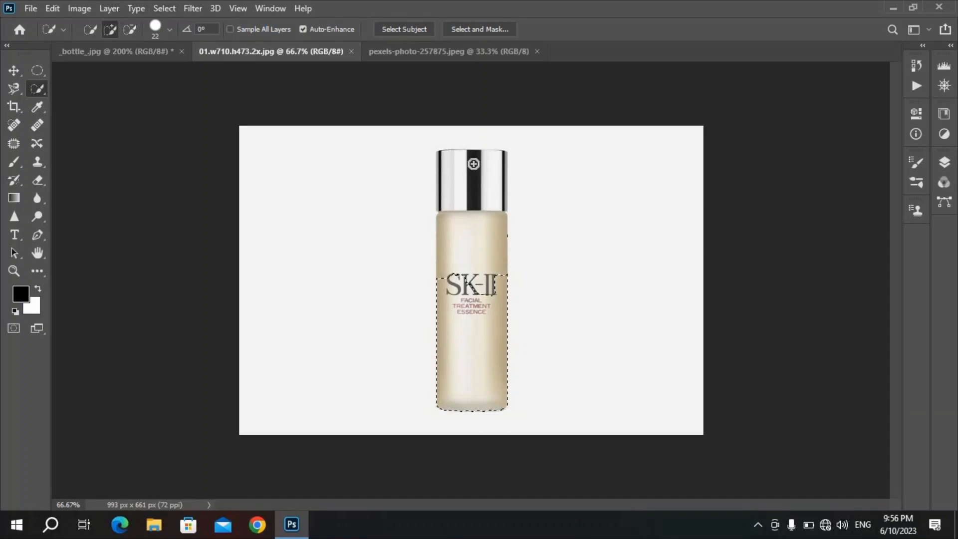
mouse_move(472, 303)
mouse_down()
mouse_move(455, 250)
mouse_move(459, 179)
mouse_move(456, 168)
mouse_move(450, 193)
mouse_move(446, 170)
mouse_move(456, 197)
mouse_move(484, 168)
mouse_move(487, 295)
mouse_move(497, 210)
mouse_move(495, 183)
mouse_move(482, 202)
mouse_move(476, 170)
mouse_move(494, 227)
mouse_up()
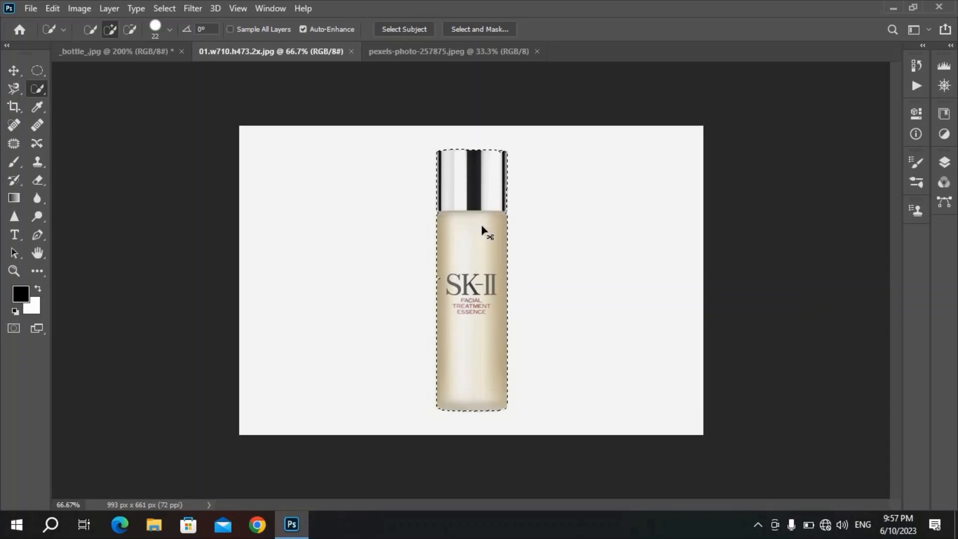
key(ctrl+d)
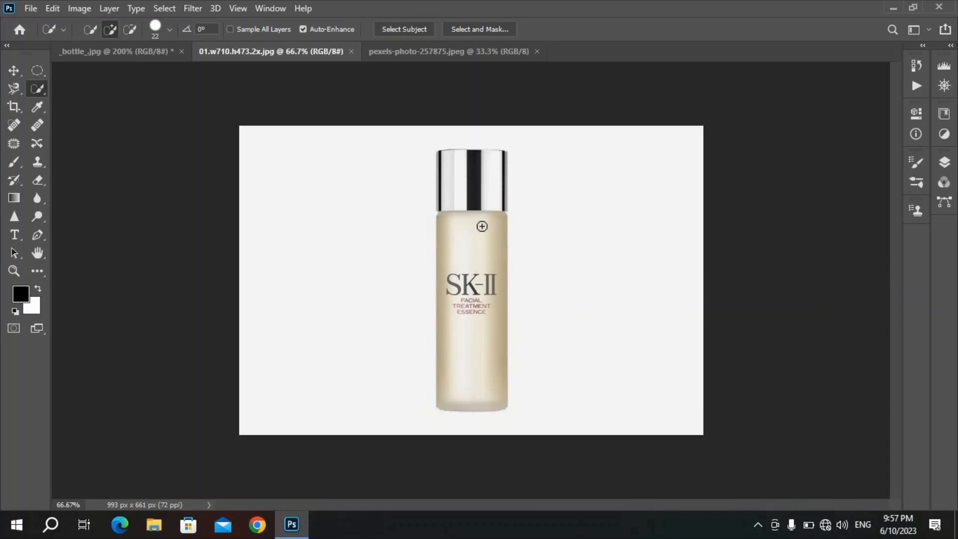
Select the light background around the SK-II bottle with the Magic Wand tool at tolerance 32.
right_click(39, 86)
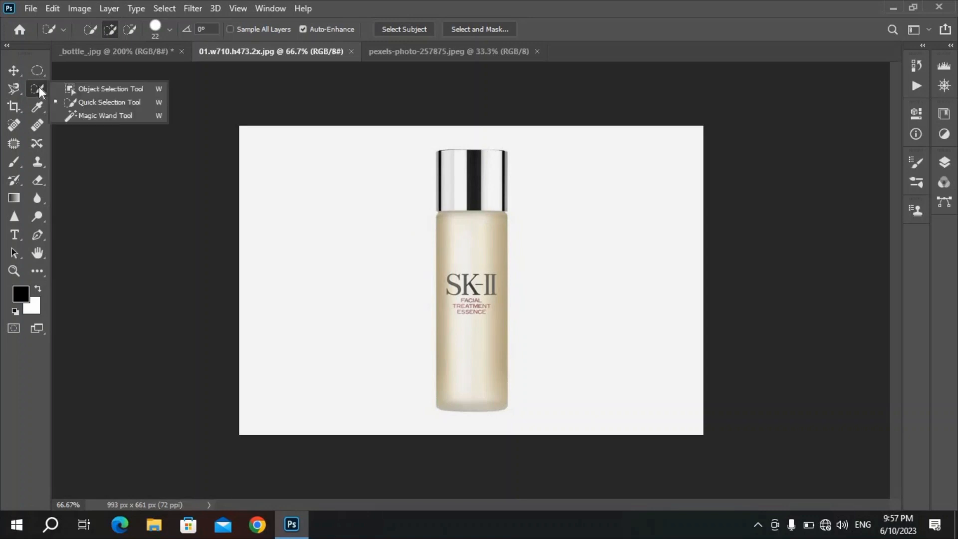
click(94, 115)
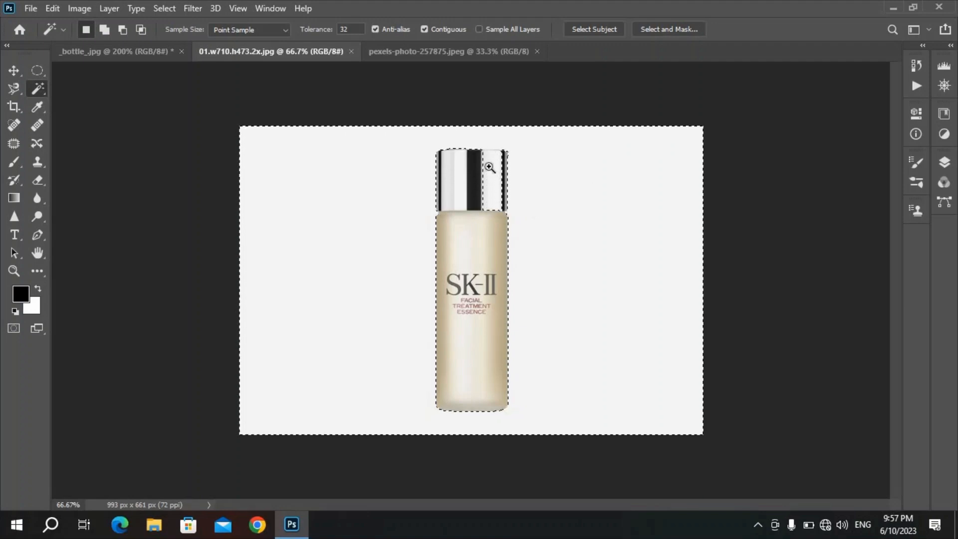
scroll(490, 167, up, 3)
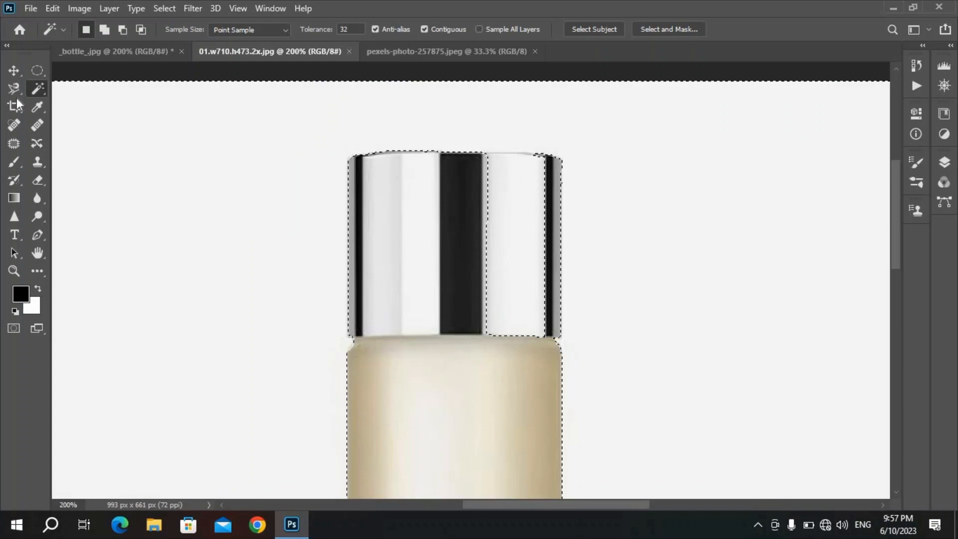
Subtract the cap's wrongly selected white strip from the background selection with the Quick Selection tool and check the bottle's outline.
click(39, 85)
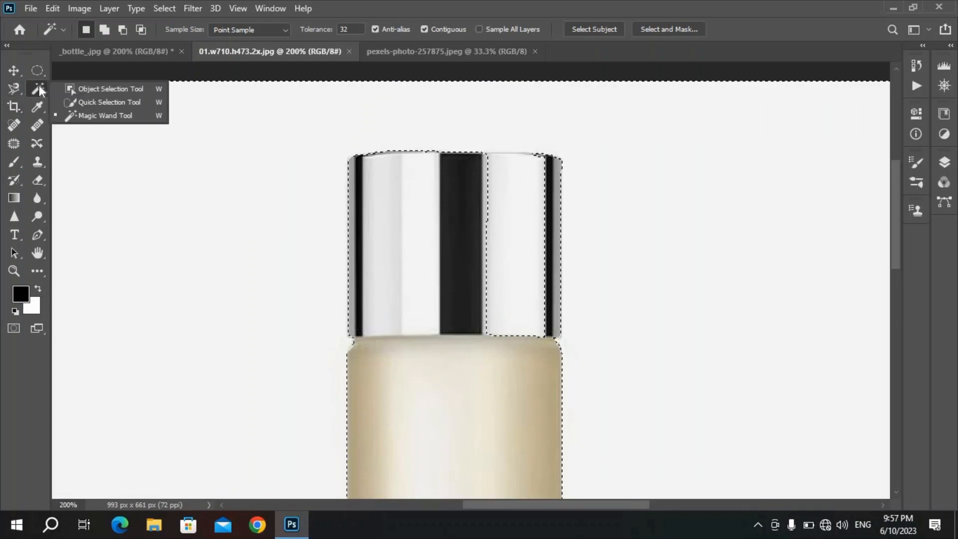
click(87, 103)
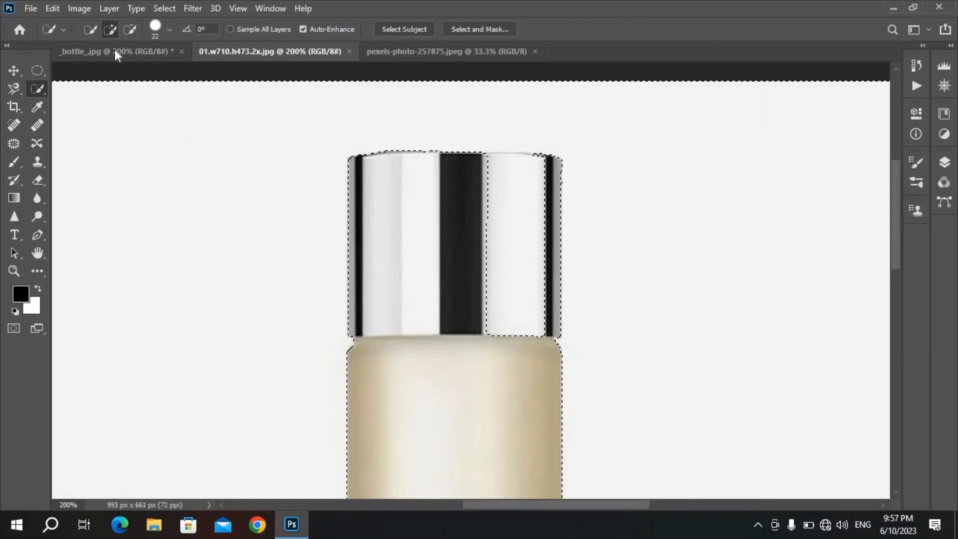
click(130, 30)
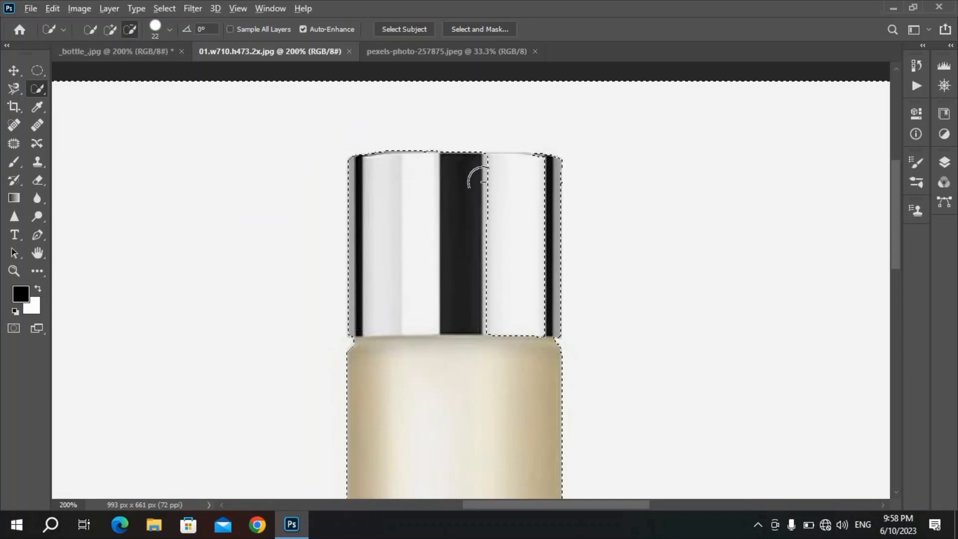
drag(483, 181, 544, 195)
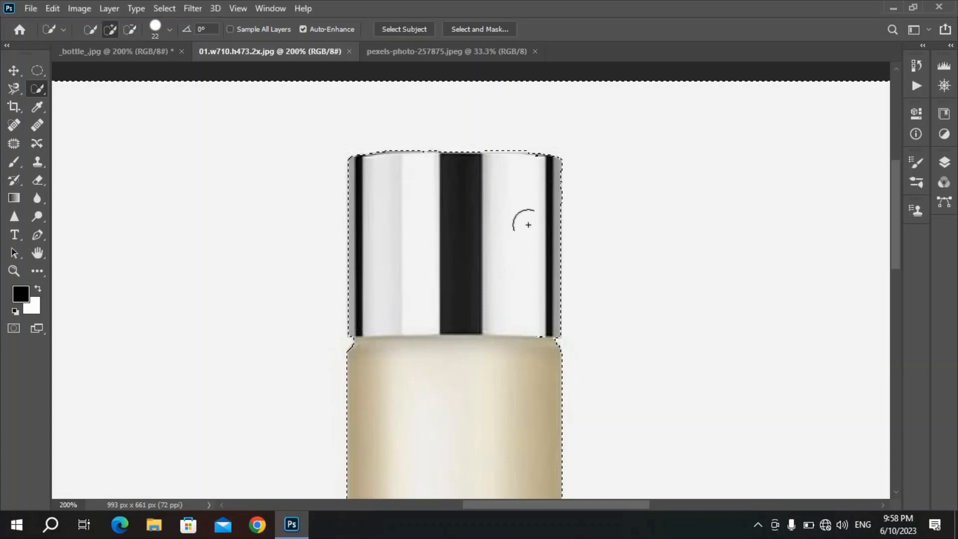
click(535, 174)
drag(532, 243, 496, 336)
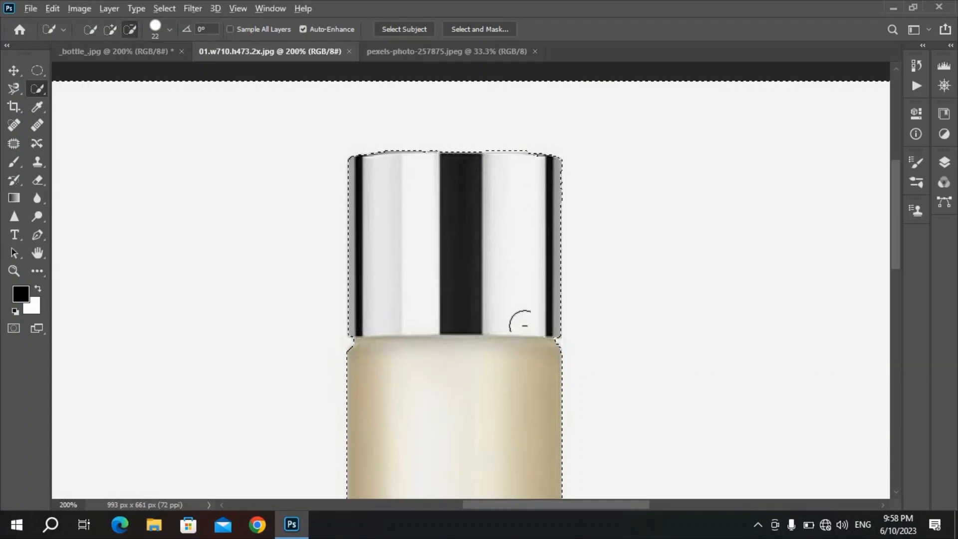
alt+click(502, 156)
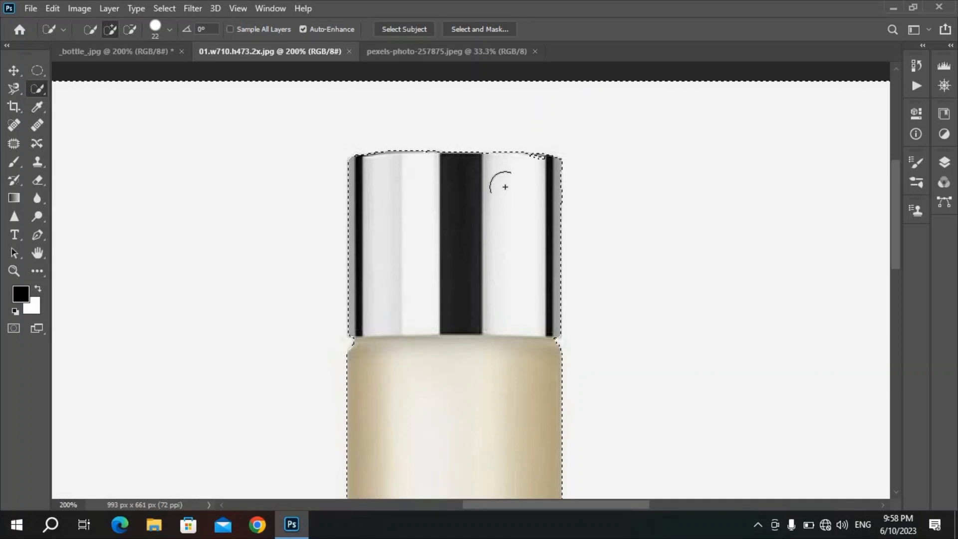
alt+click(527, 170)
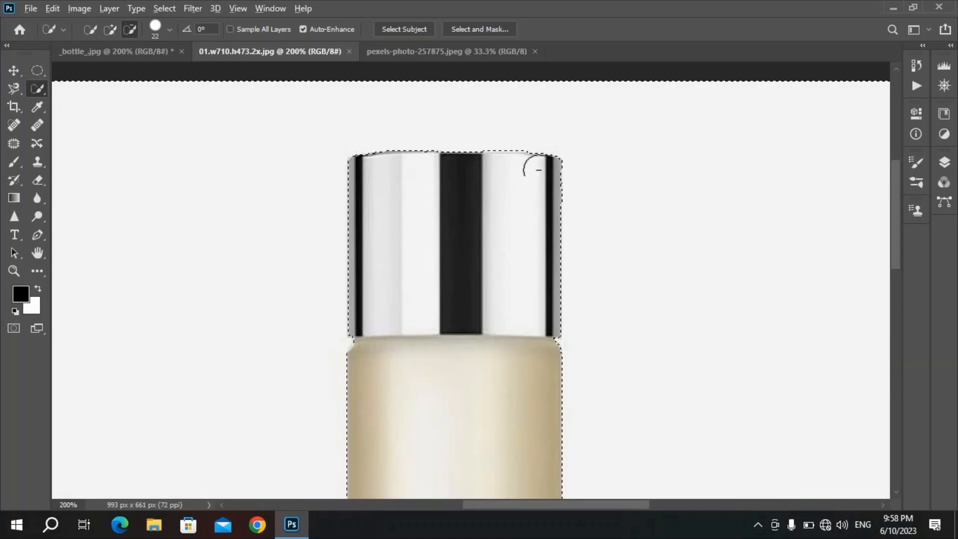
scroll(464, 301, down, 3)
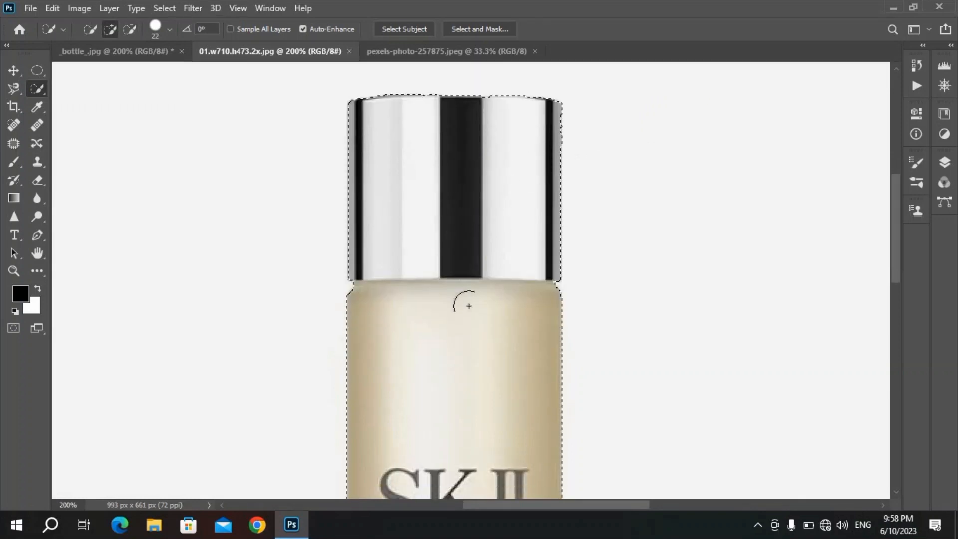
scroll(469, 310, down, 3)
scroll(464, 305, up, 4)
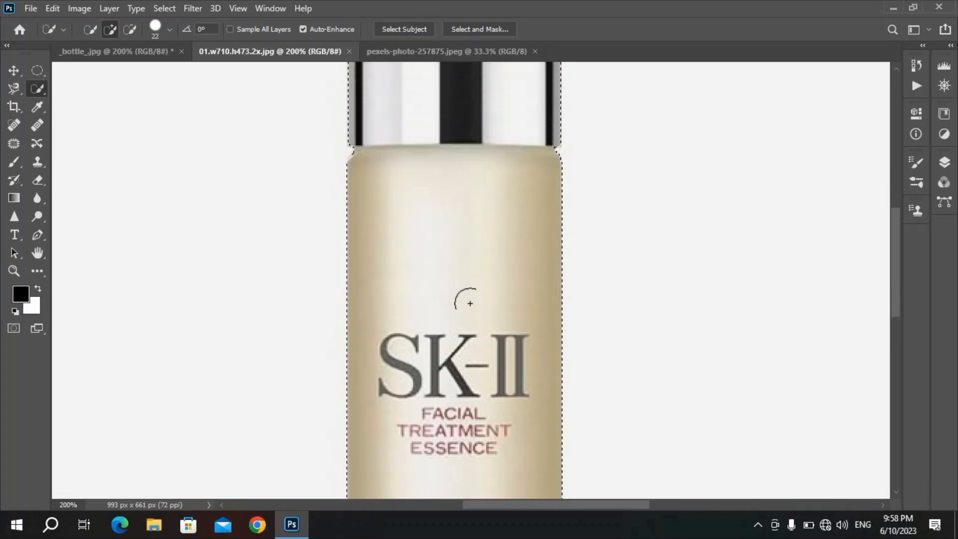
scroll(469, 292, up, 4)
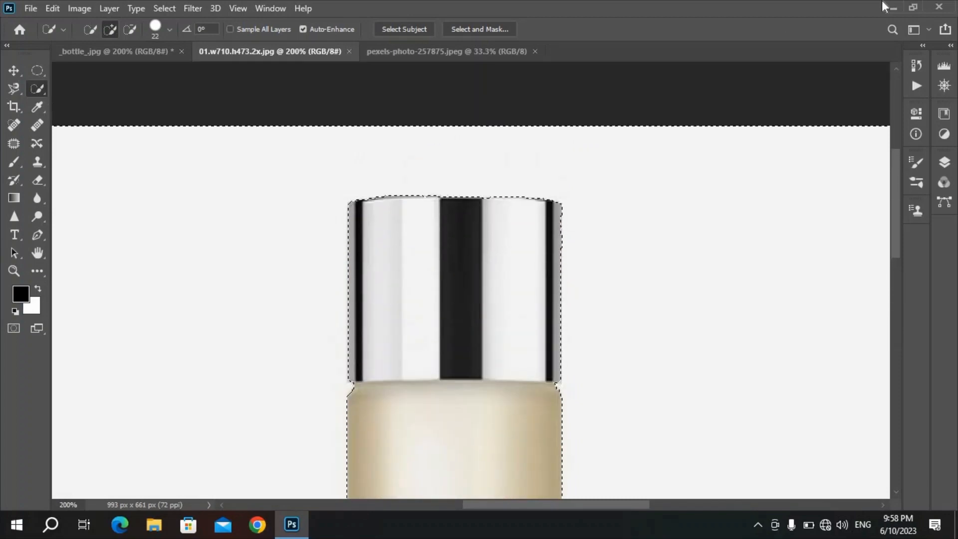
Step back through the history states and revert the SK-II image to its original 01.w710.h473.2x.jpg snapshot.
click(917, 65)
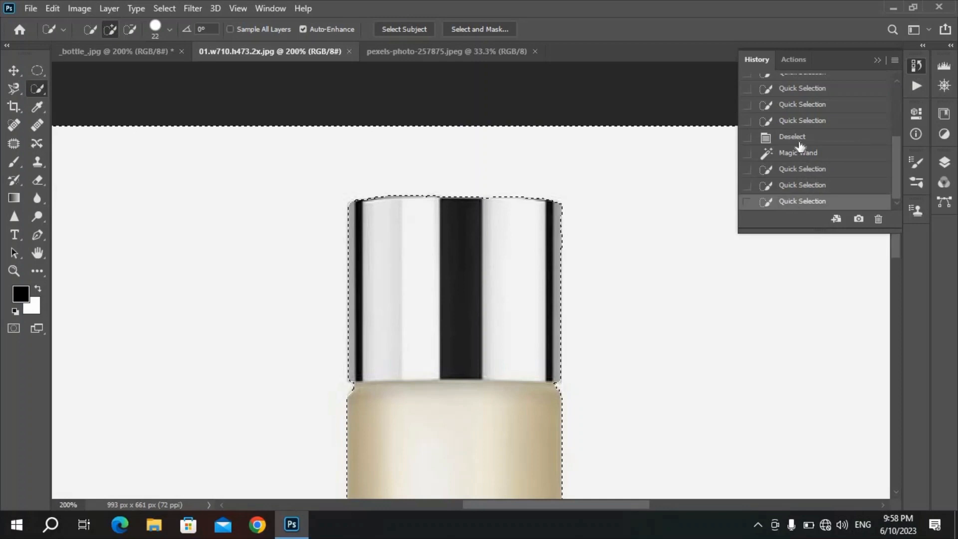
click(803, 106)
scroll(805, 116, up, 5)
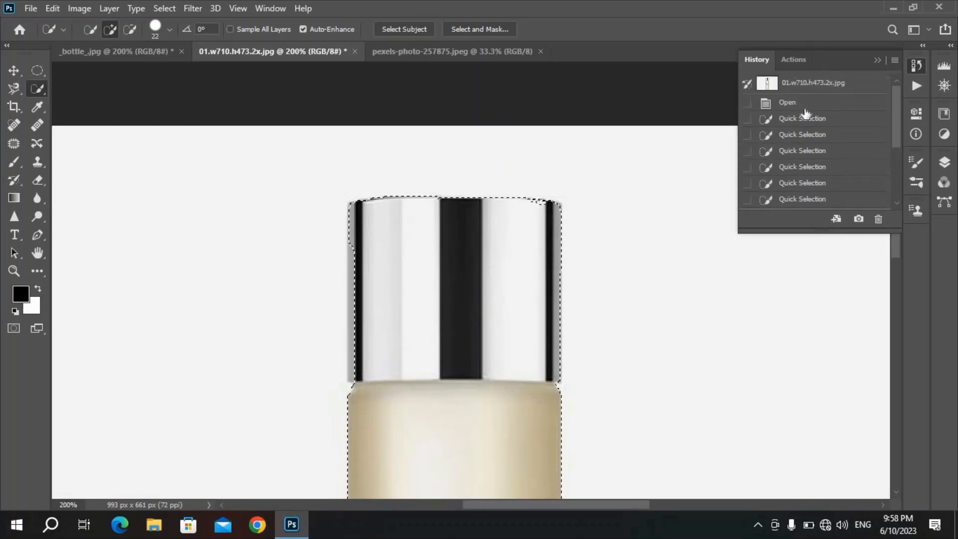
click(804, 106)
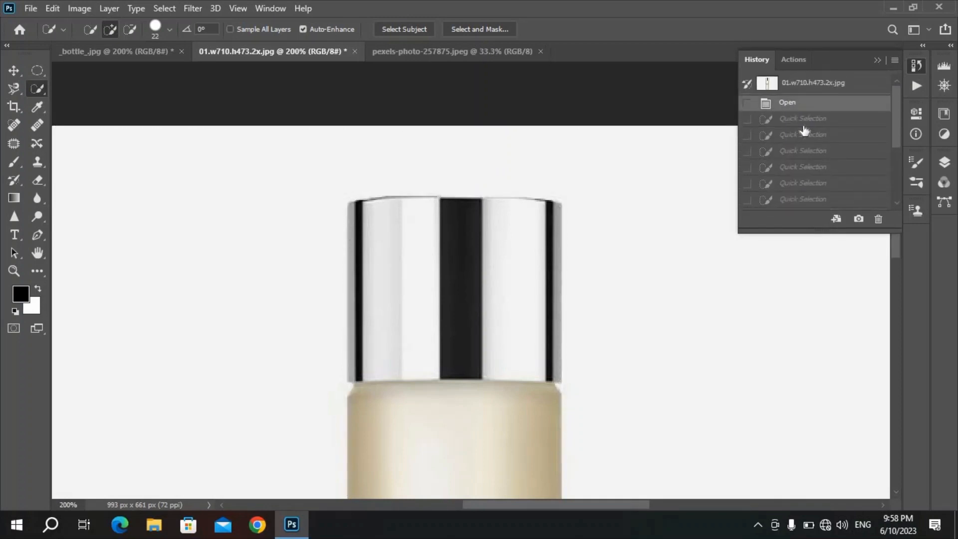
click(804, 123)
scroll(561, 306, down, 1)
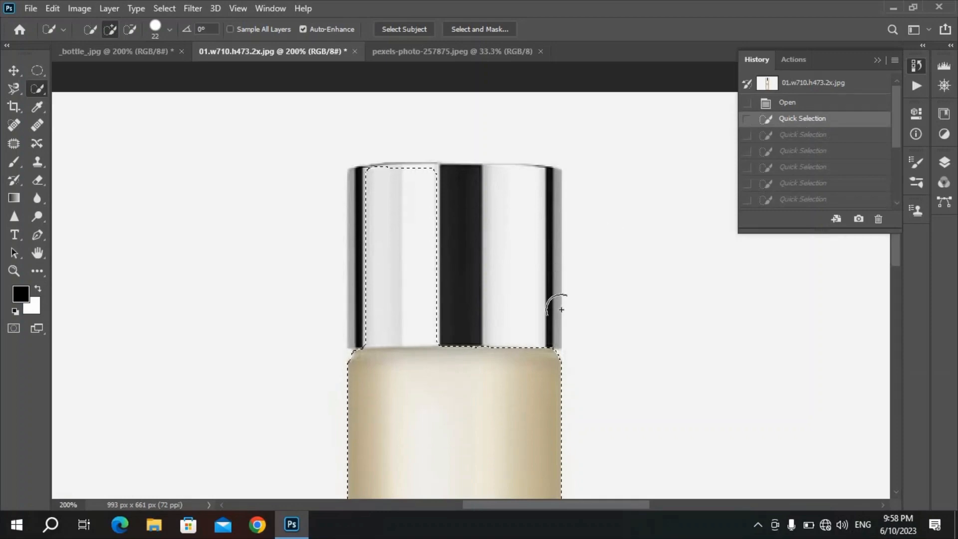
scroll(561, 310, up, 2)
key(ctrl+z)
key(ctrl+z)
Select the background around the bottle with the Magic Wand tool at tolerance 32, and hide the history list.
right_click(45, 83)
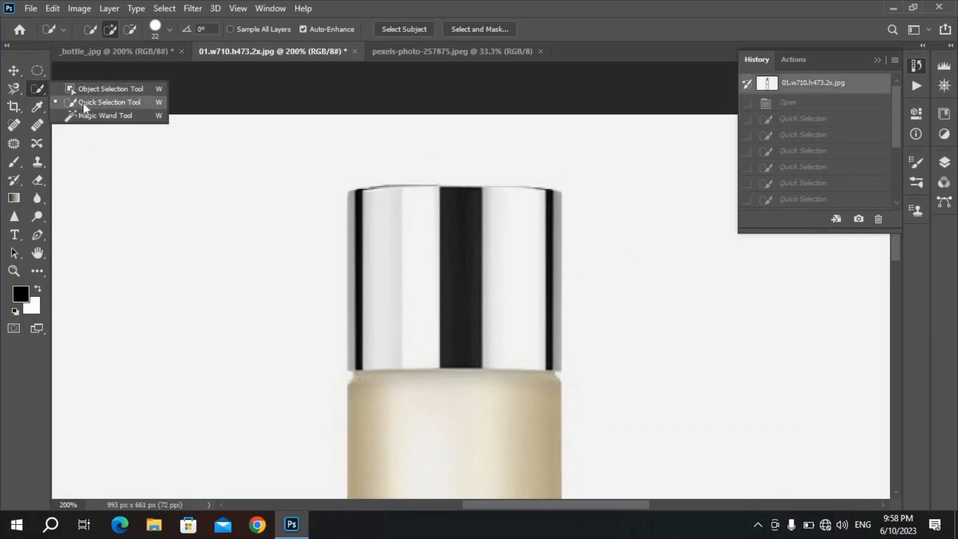
click(89, 120)
click(150, 198)
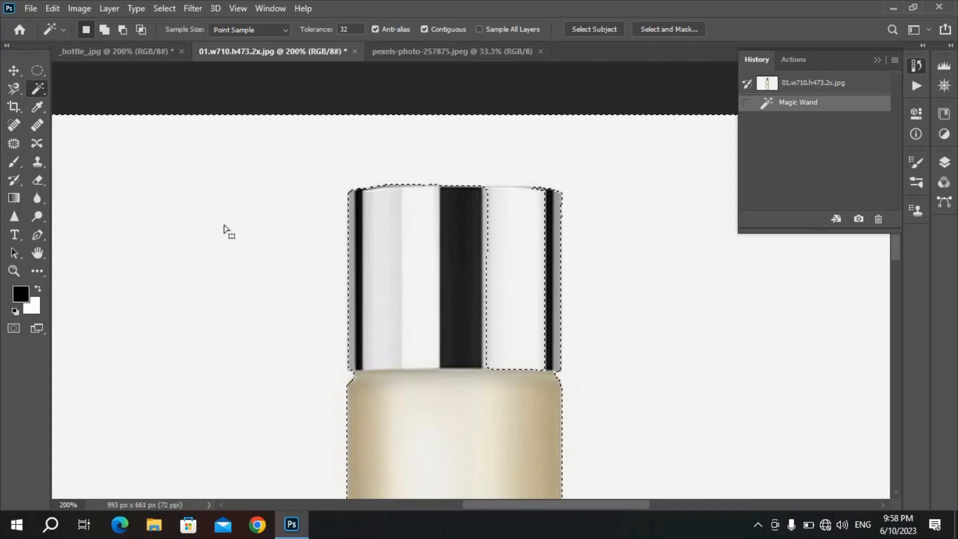
click(877, 60)
scroll(464, 269, down, 1)
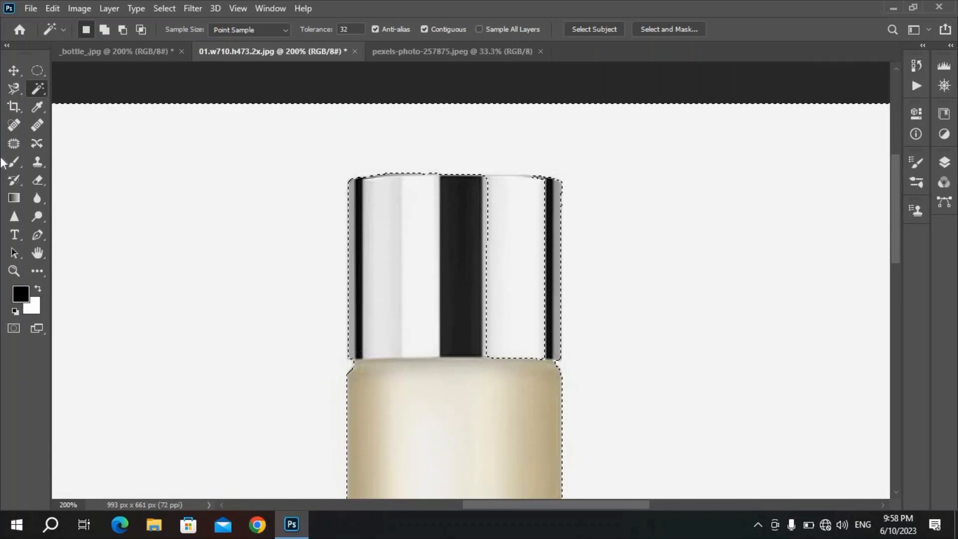
Subtract the cap's white strip from the background selection with a freehand Lasso outline, and undo that subtraction.
click(13, 89)
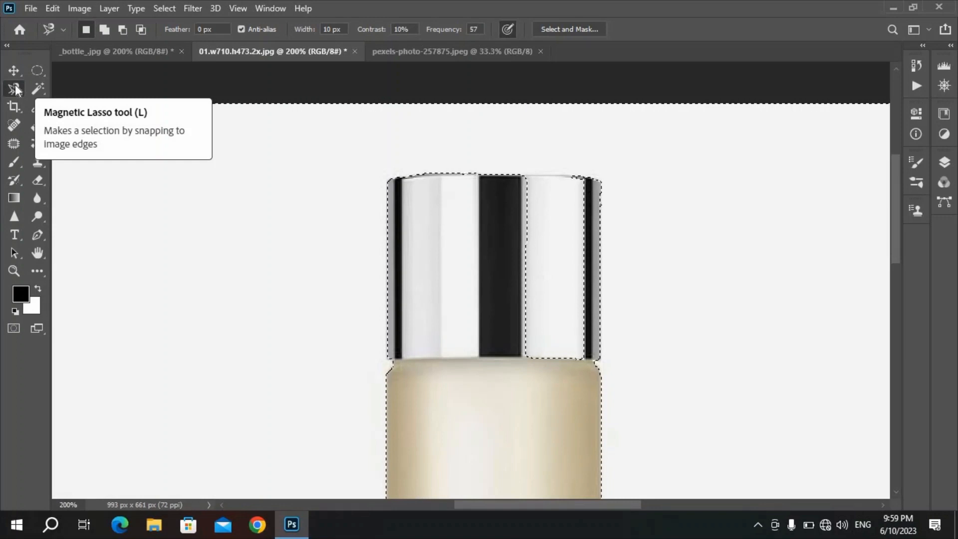
right_click(15, 90)
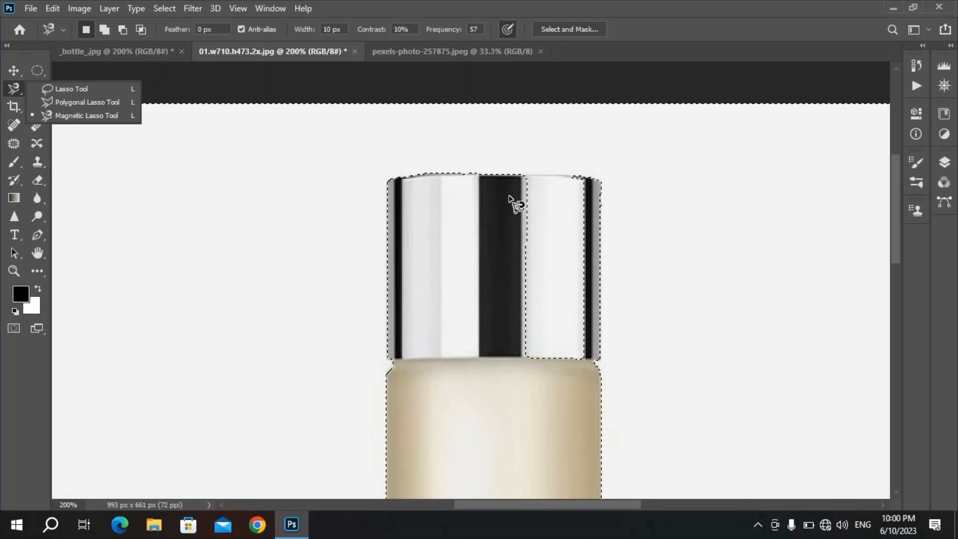
click(65, 88)
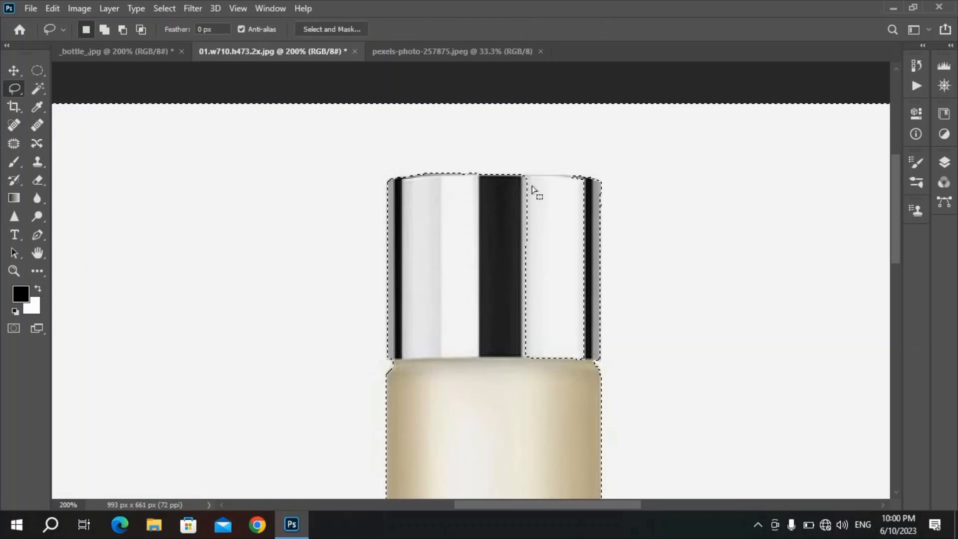
key(alt)
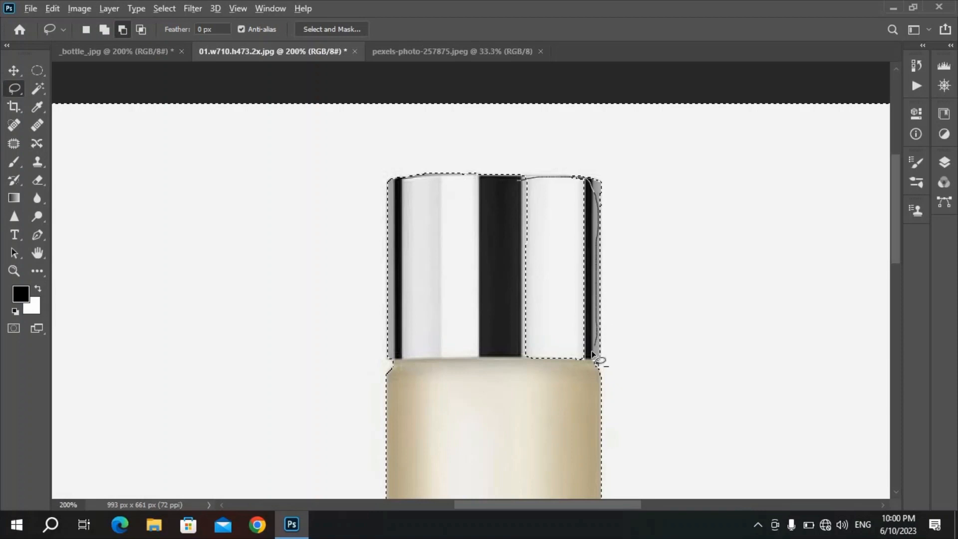
drag(487, 311, 492, 235)
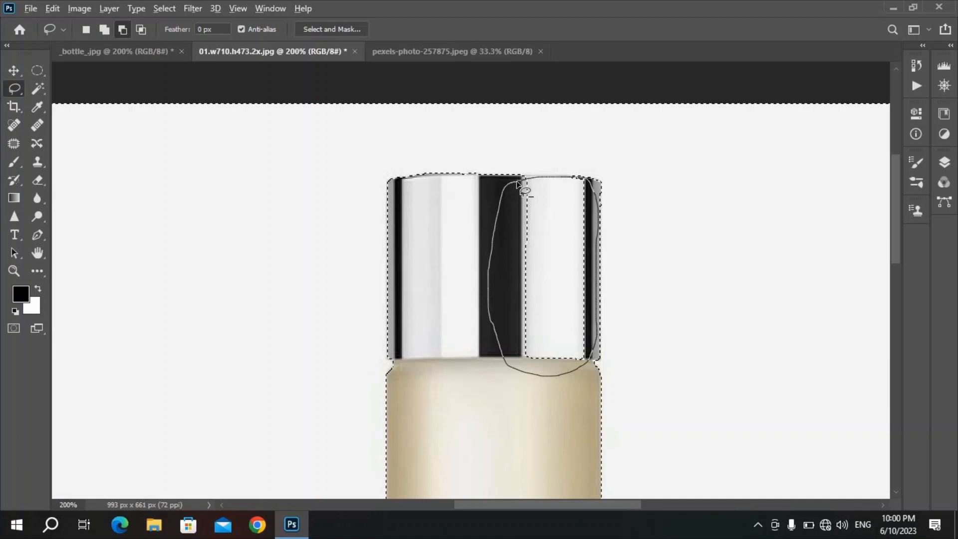
drag(521, 182, 525, 182)
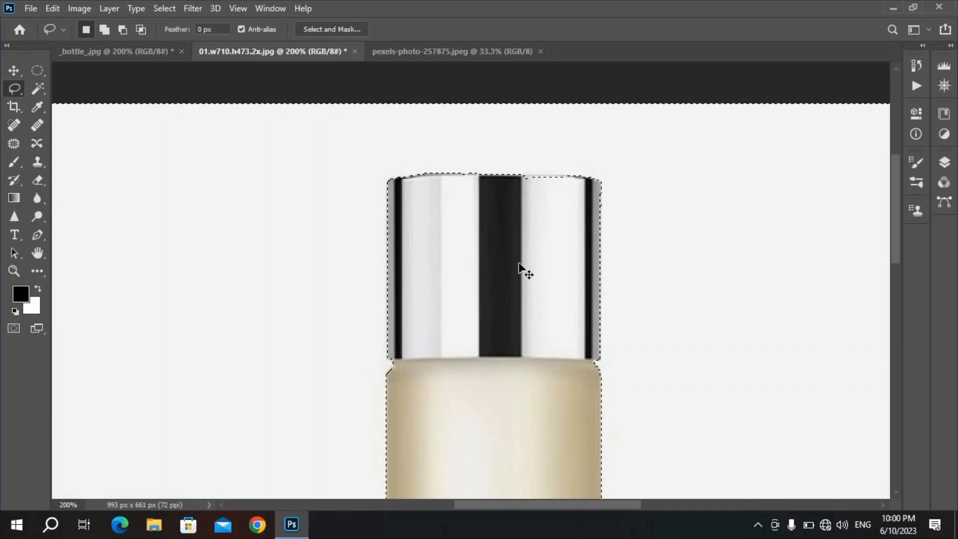
key(ctrl+z)
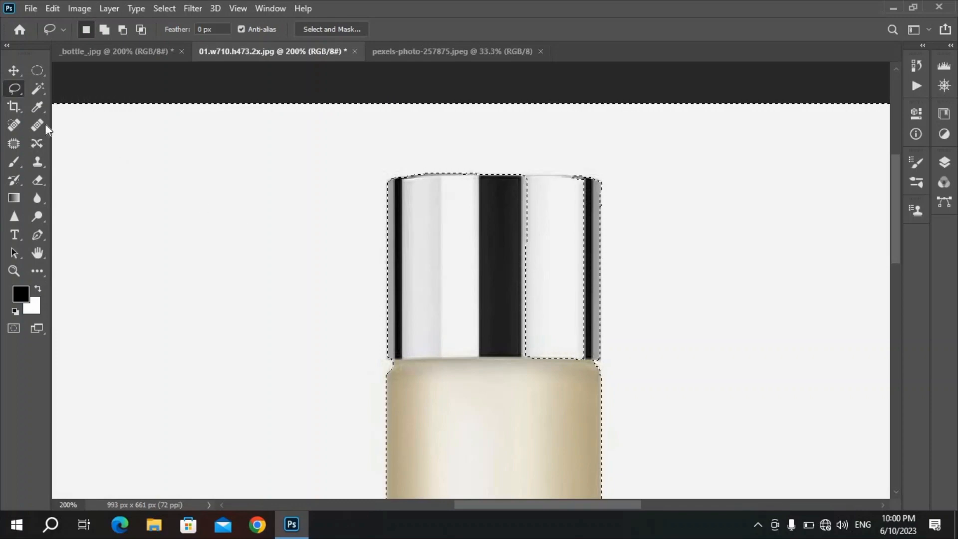
Subtract the cap's white strip from the background selection with a closed Polygonal Lasso outline around it.
right_click(6, 89)
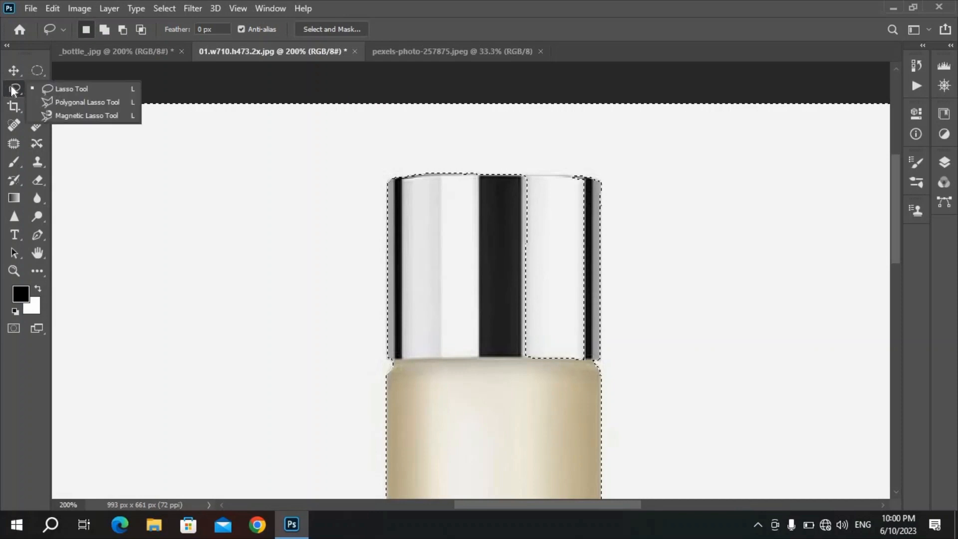
click(79, 103)
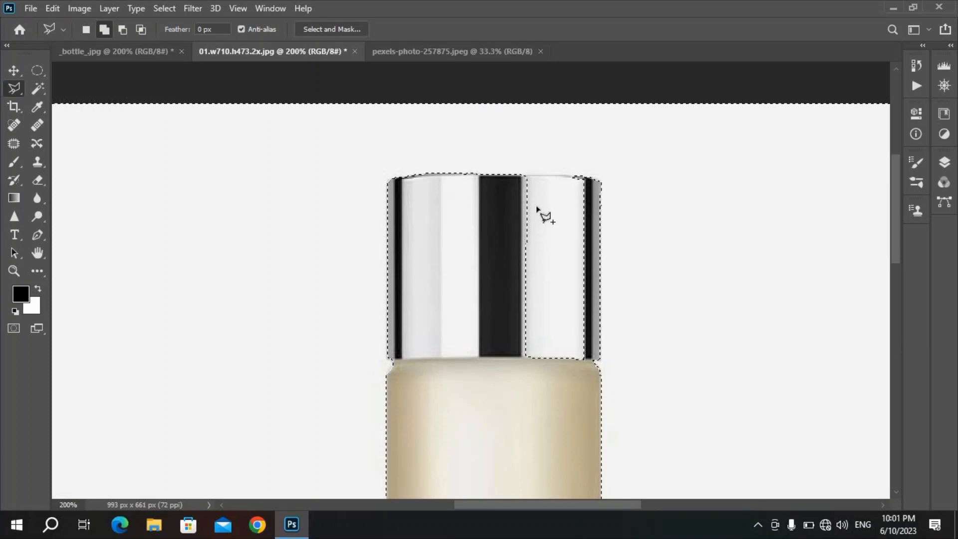
key(alt)
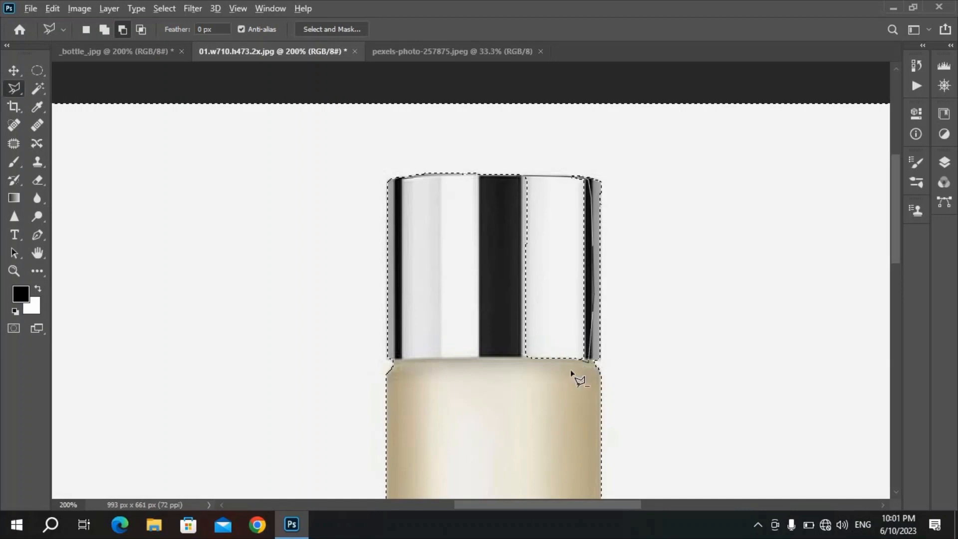
click(476, 368)
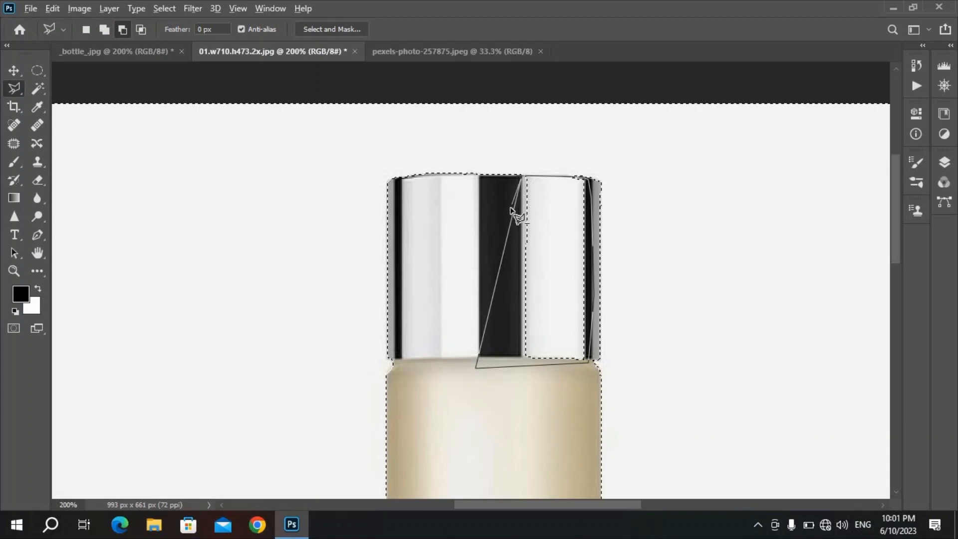
click(521, 177)
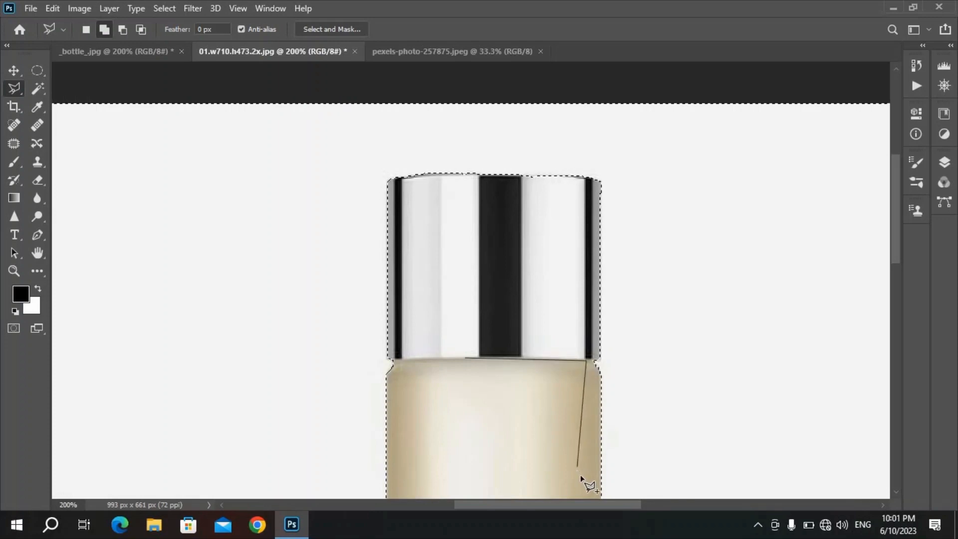
Add a four-sided area of the bottle body just below the cap to the selection with the Polygonal Lasso, and undo that addition.
click(454, 477)
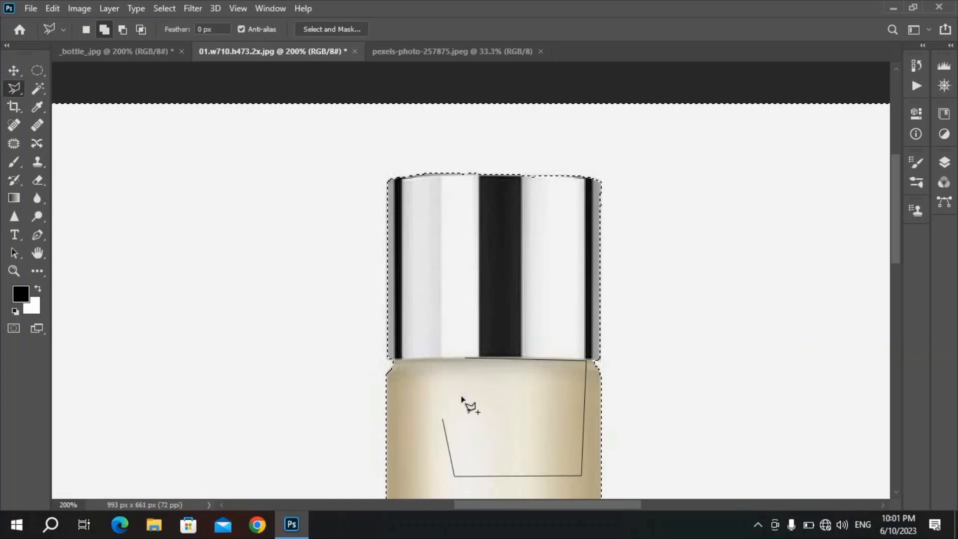
click(466, 358)
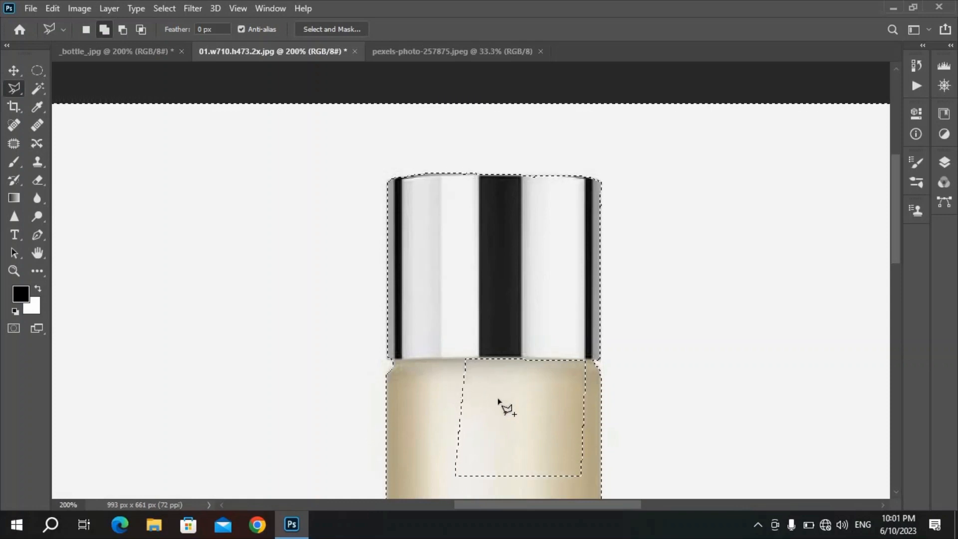
key(ctrl+z)
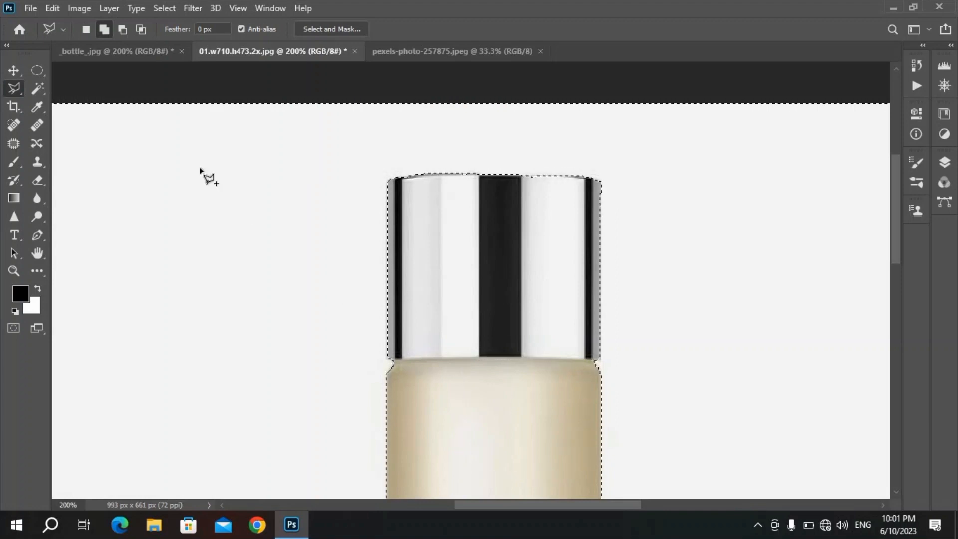
Clear the background selection, outline the cap and the top of the bottle body with the Magnetic Lasso tool, and deselect the outlined area.
right_click(11, 89)
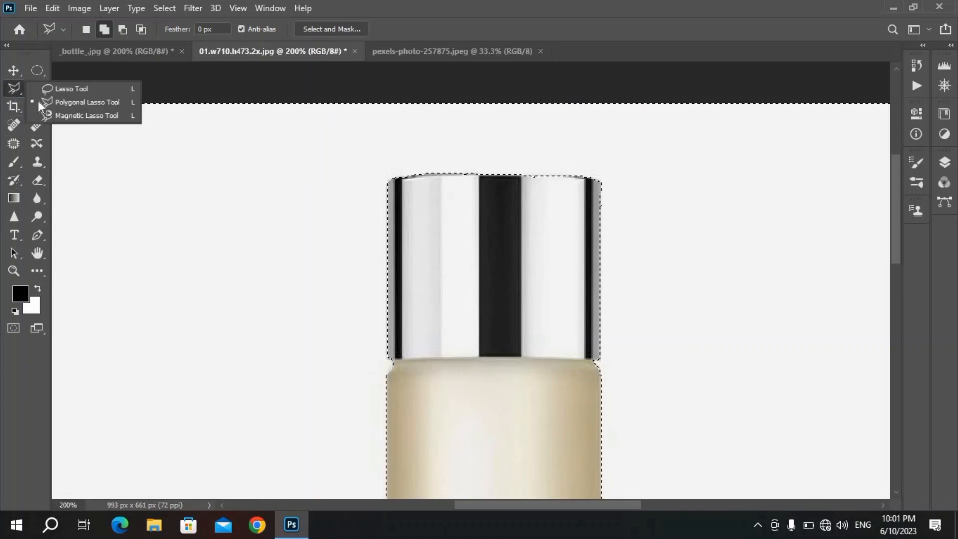
click(69, 116)
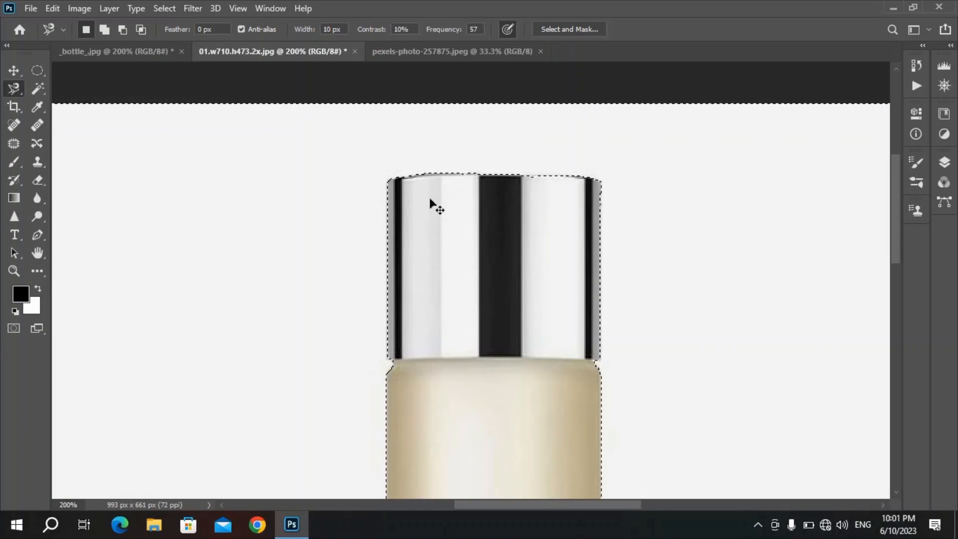
key(ctrl+d)
scroll(433, 209, down, 2)
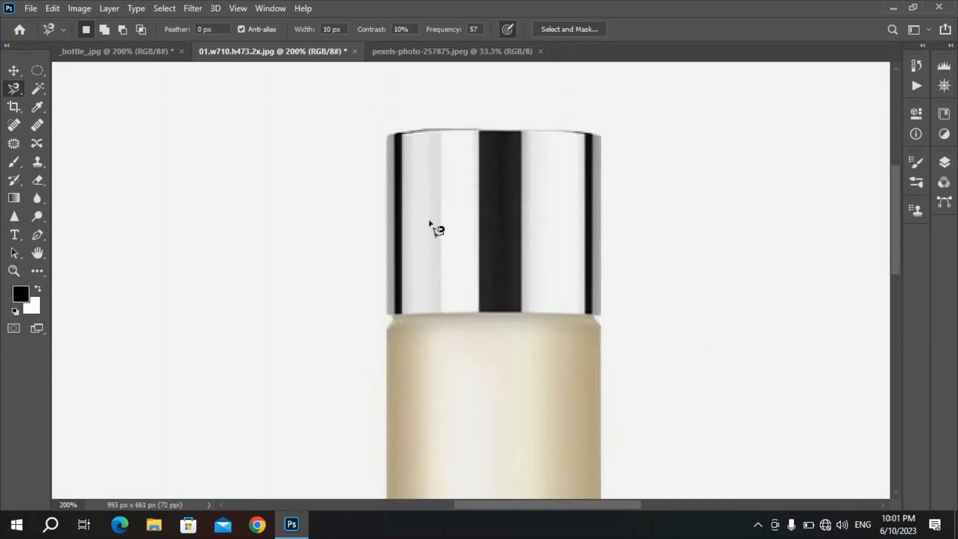
click(387, 300)
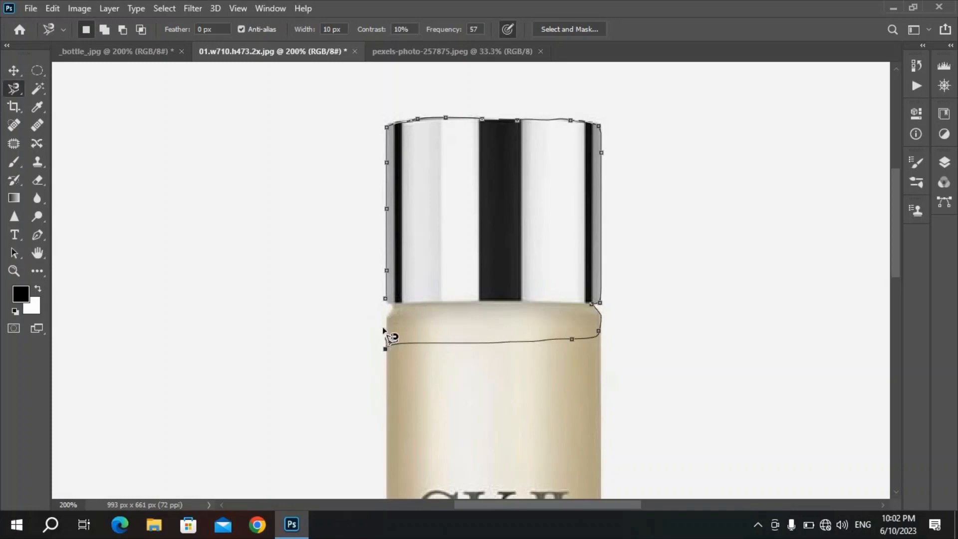
click(389, 316)
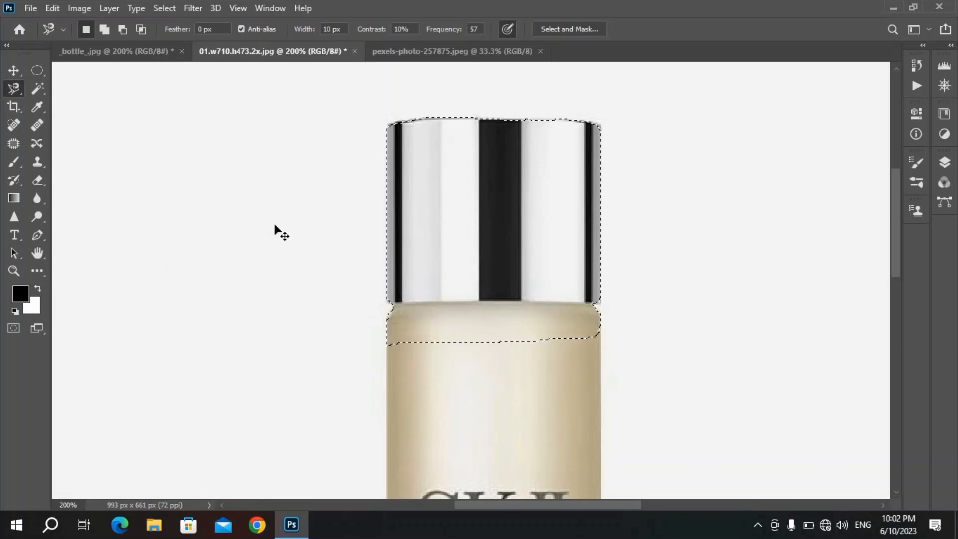
key(ctrl+d)
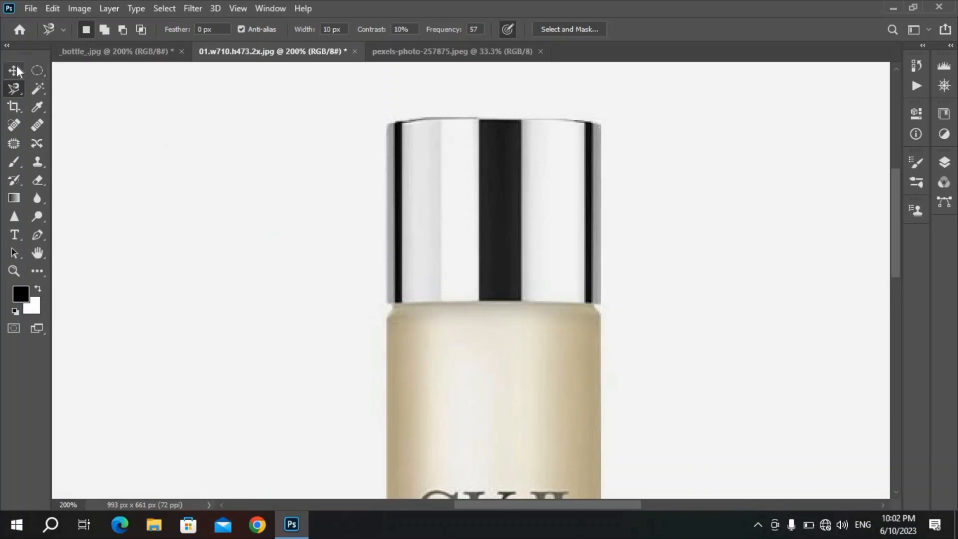
Switch to pexels-photo-257875.jpeg and draw a straight Pen tool path along the keyboard's upper edge, from its top-left to its top-right corner.
click(427, 49)
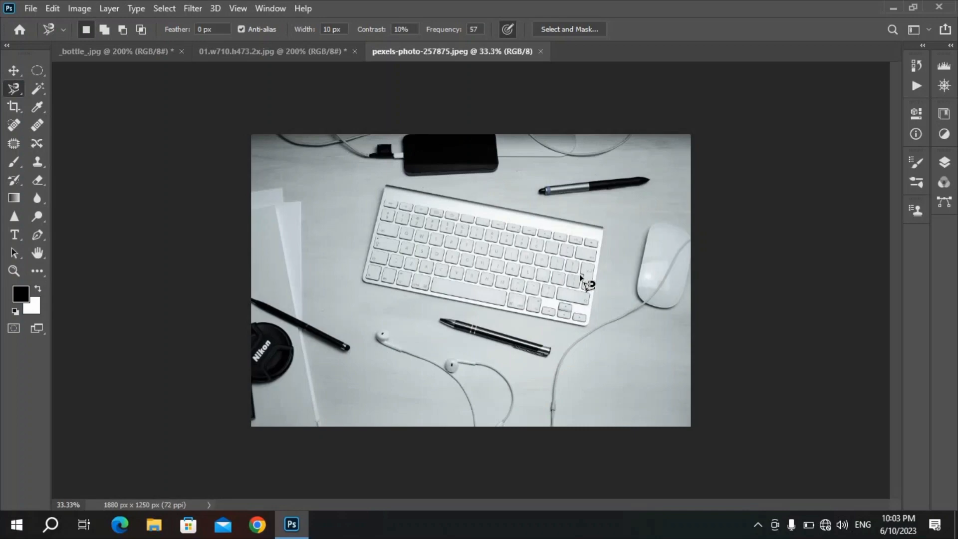
click(42, 234)
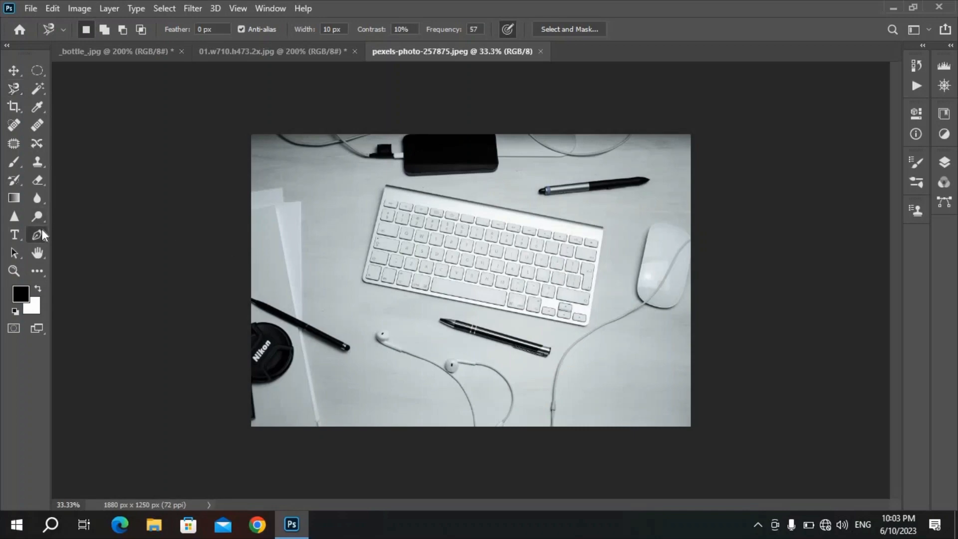
ctrl+click(408, 222)
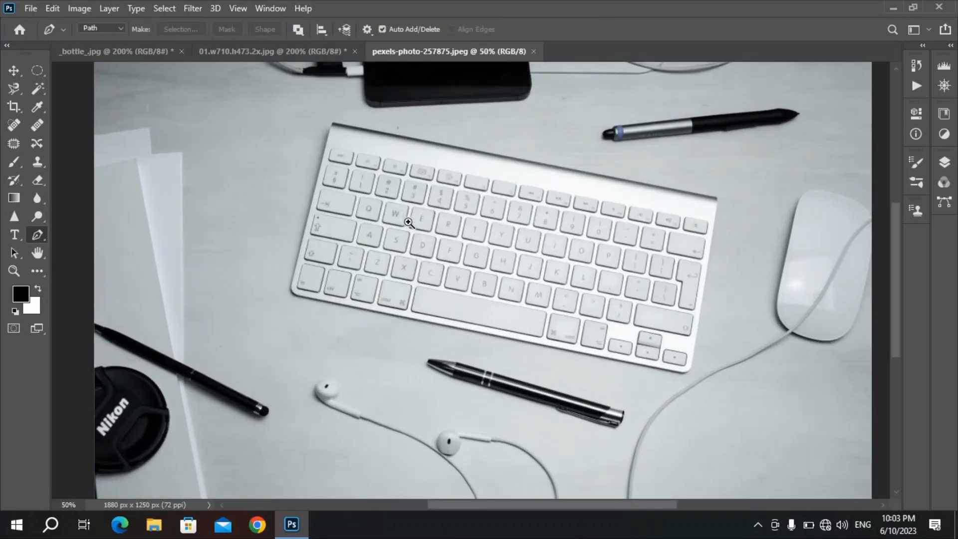
ctrl+click(407, 223)
ctrl+click(408, 224)
scroll(408, 225, up, 2)
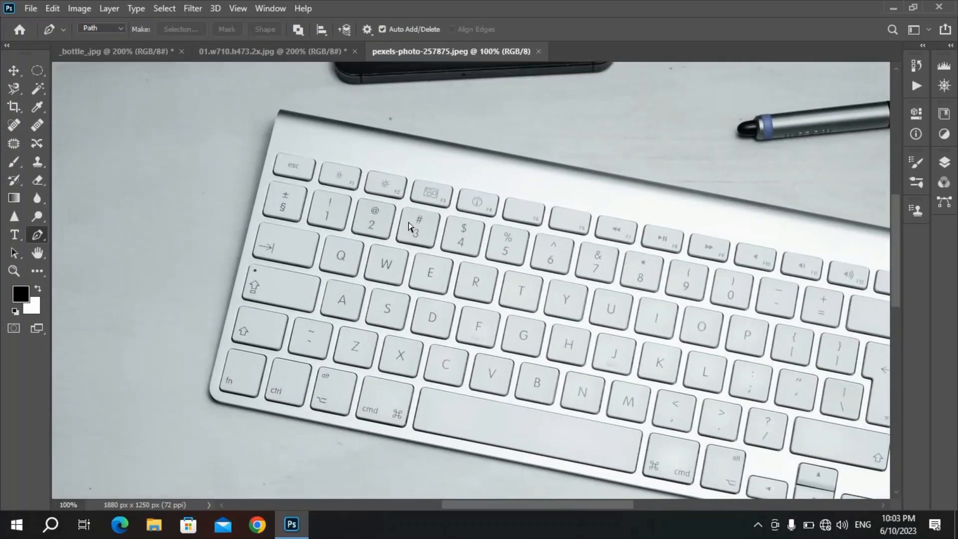
click(281, 111)
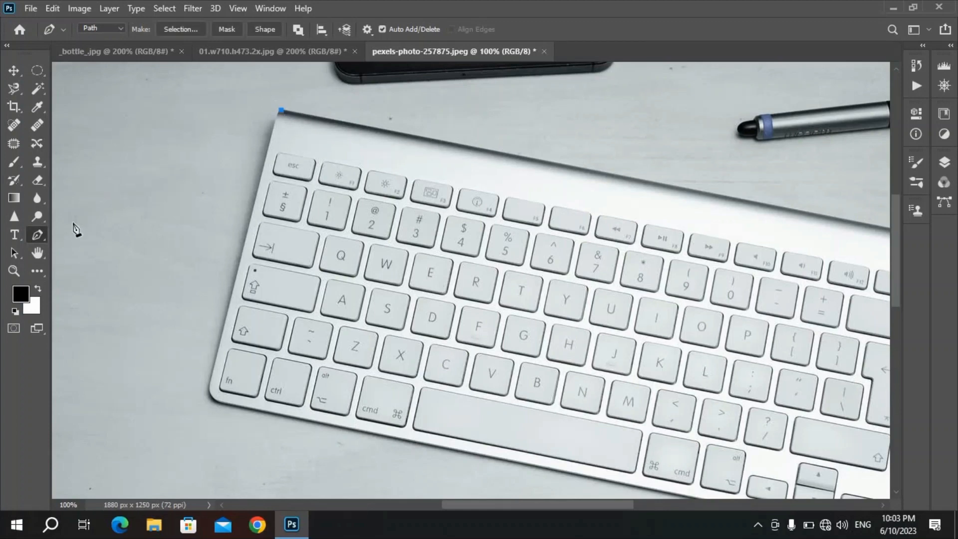
right_click(42, 233)
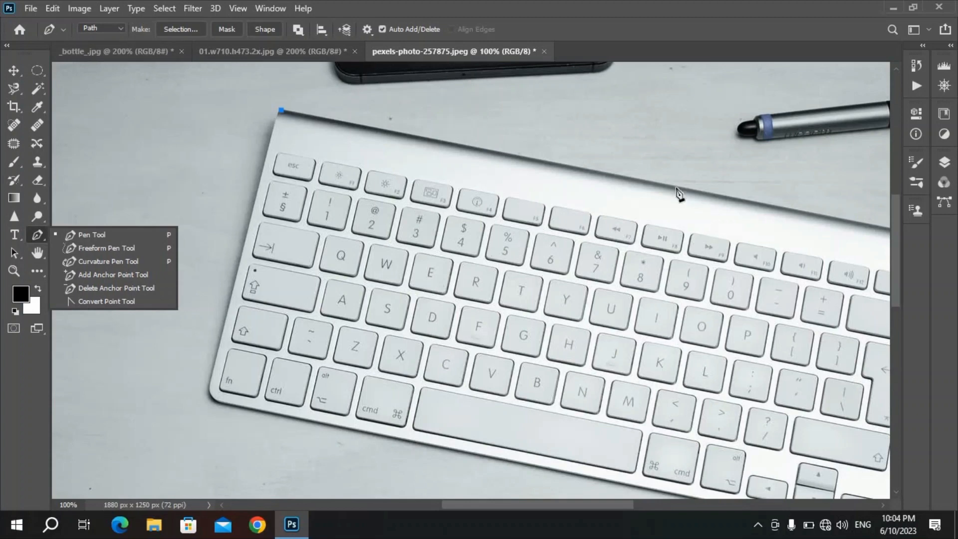
scroll(678, 189, right, 5)
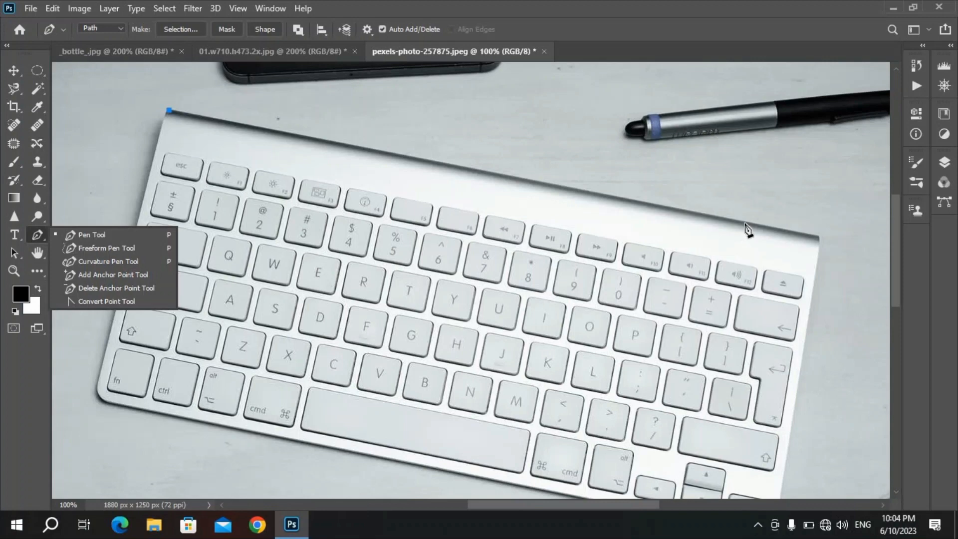
click(816, 236)
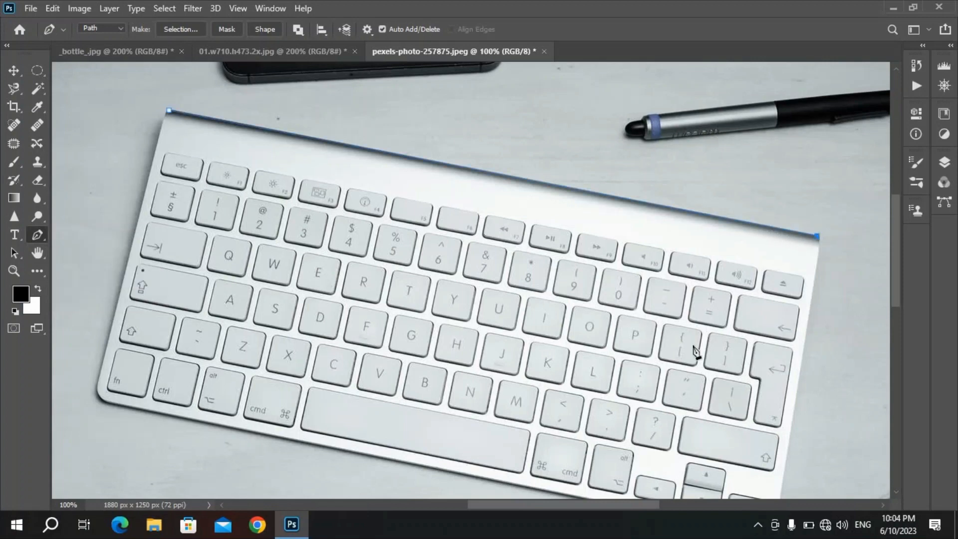
Continue the path down the keyboard's right side and around its rounded corners and remaining edges, closing it at the starting point.
scroll(641, 349, down, 3)
drag(817, 156, 813, 172)
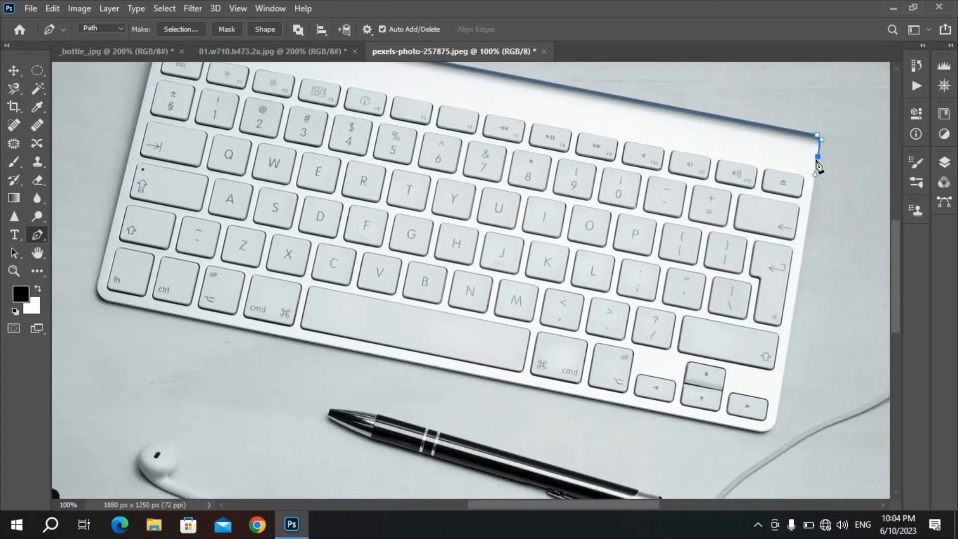
alt+click(817, 157)
scroll(802, 416, down, 3)
drag(742, 317, 709, 310)
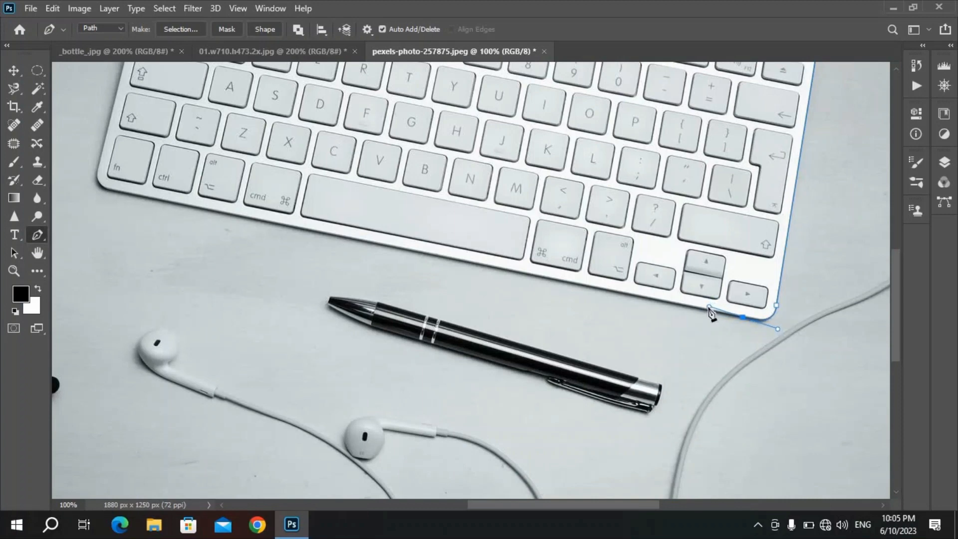
alt+click(742, 317)
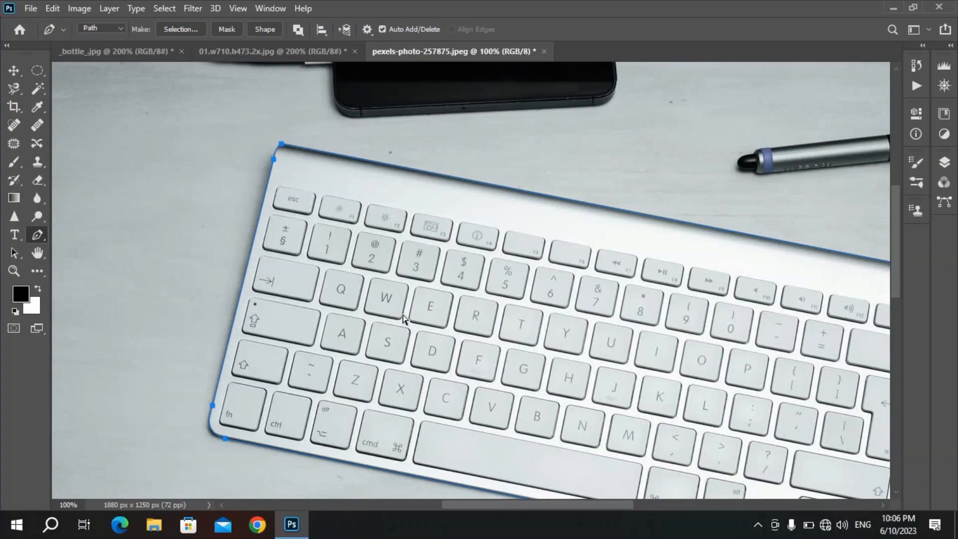
Convert the closed path around the keyboard into a selection.
ctrl+alt+click(403, 315)
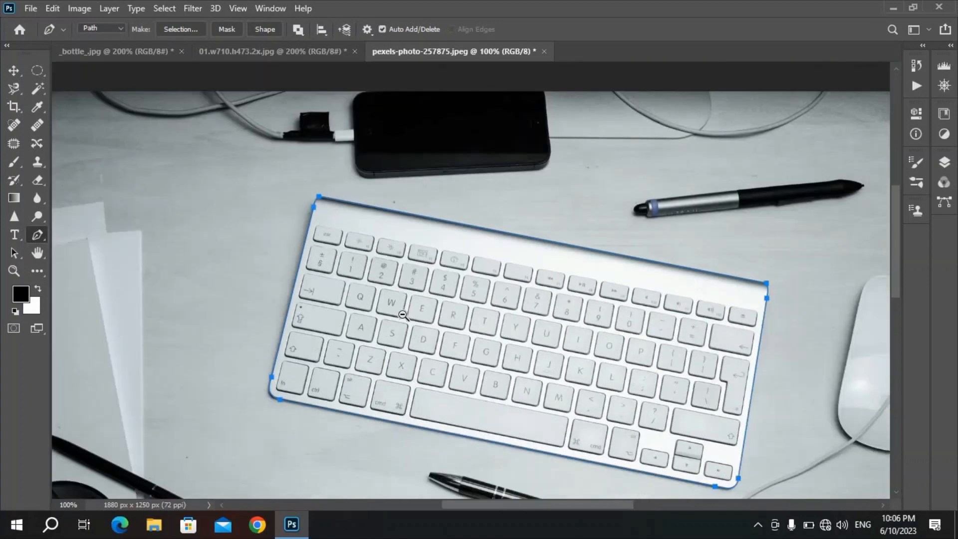
ctrl+alt+click(402, 315)
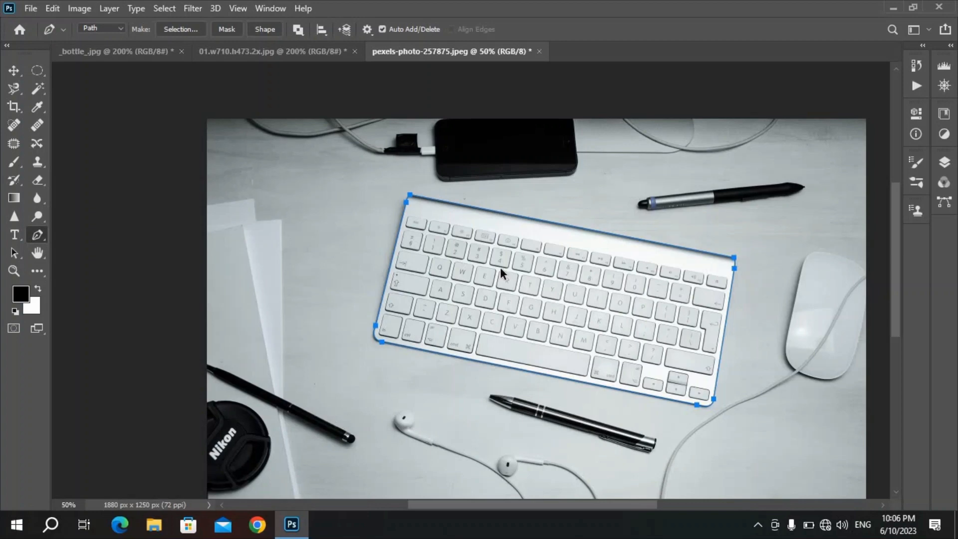
key(ctrl+Return)
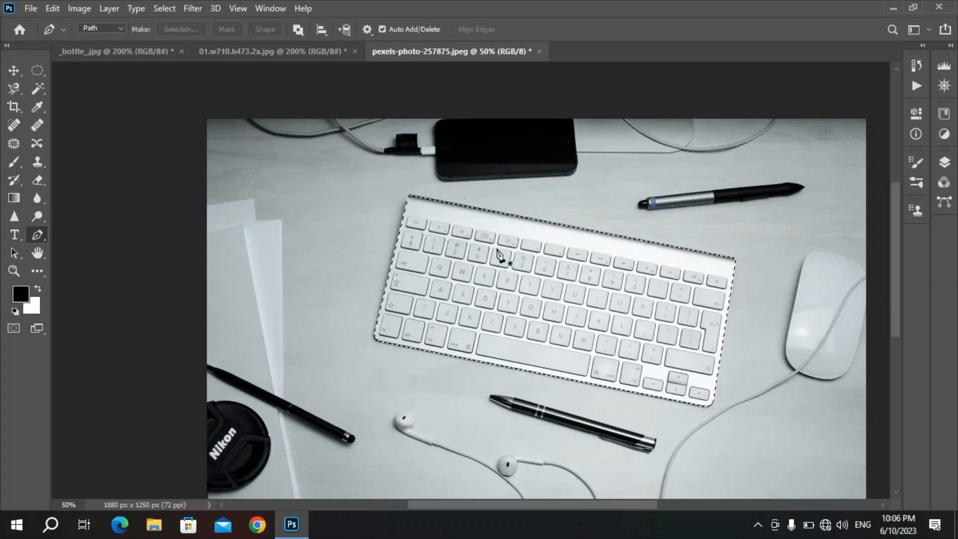
Examine at 100% how closely the selection follows the keyboard's edges and rounded corners.
key(ctrl+space)
click(497, 249)
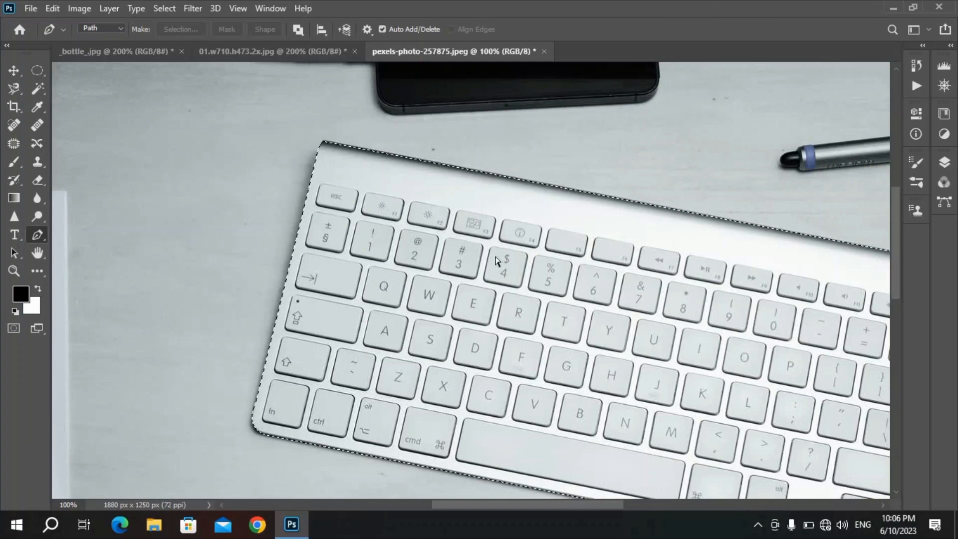
scroll(496, 259, left, 1)
scroll(496, 259, right, 2)
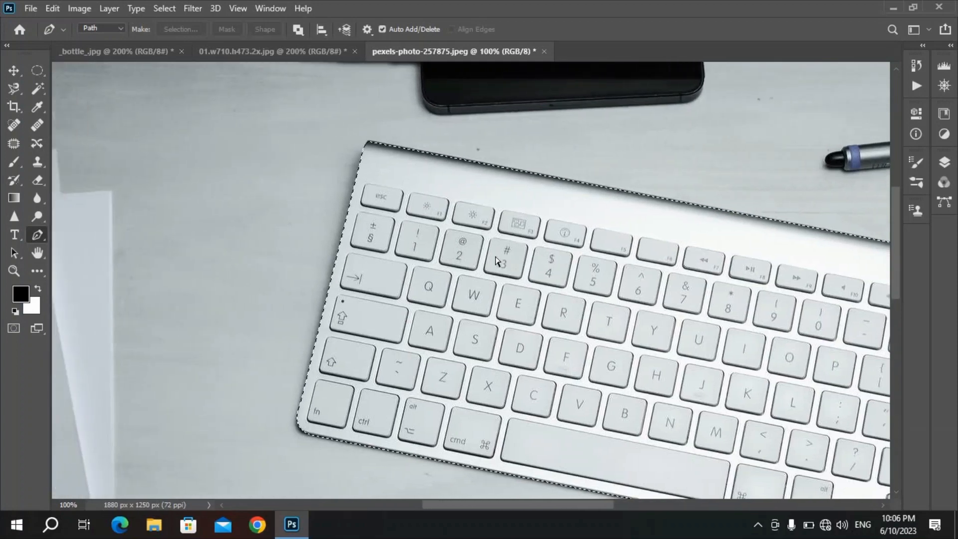
scroll(496, 259, left, 1)
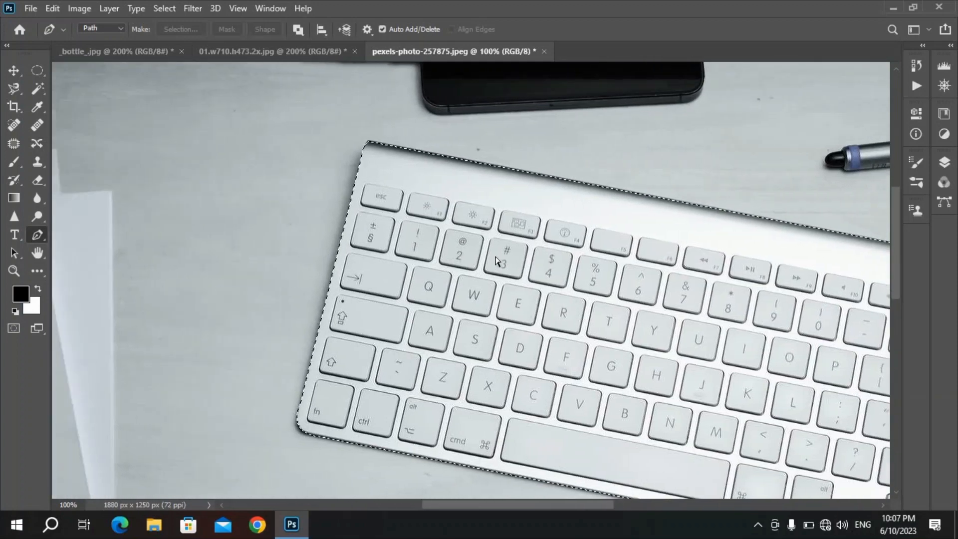
scroll(495, 259, right, 2)
scroll(495, 259, left, 2)
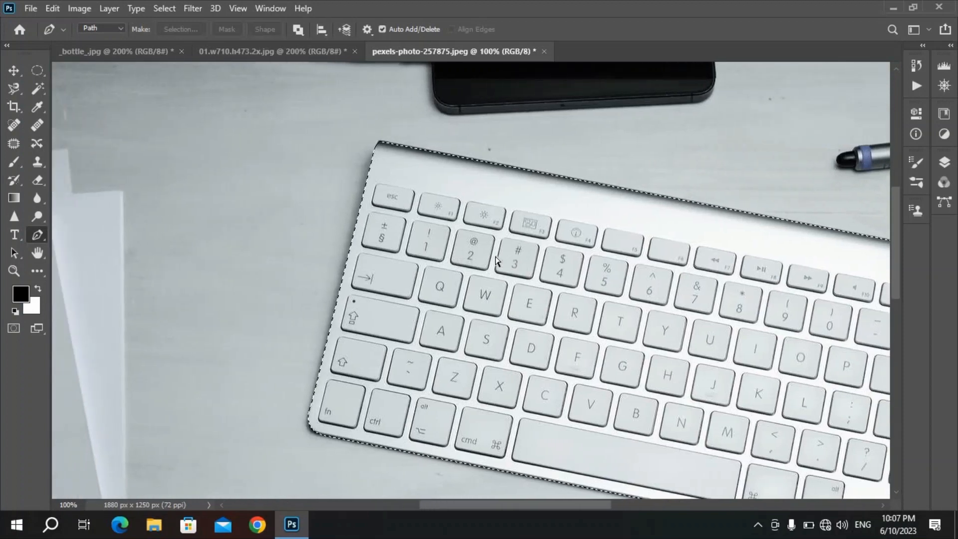
scroll(495, 259, right, 2)
scroll(495, 259, left, 2)
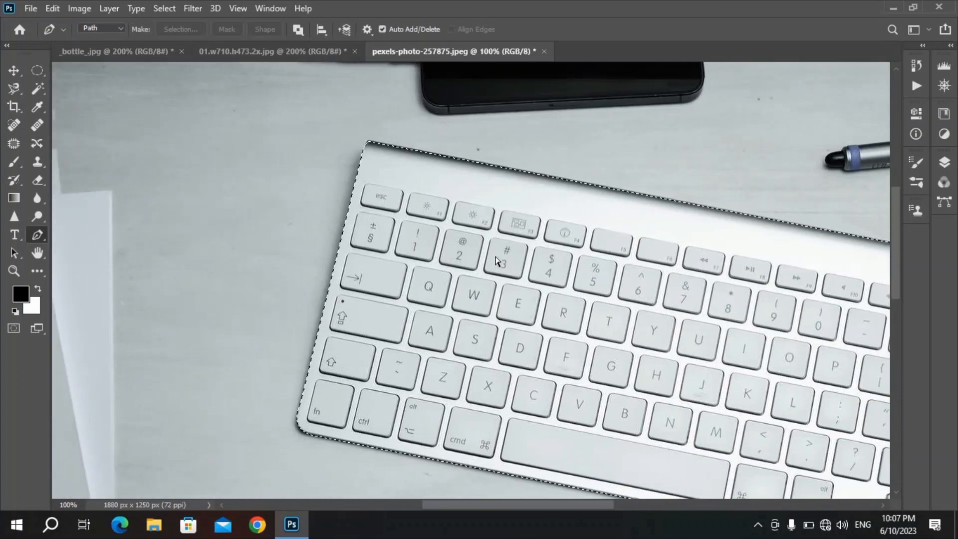
scroll(495, 260, right, 1)
scroll(495, 260, left, 1)
scroll(496, 259, right, 2)
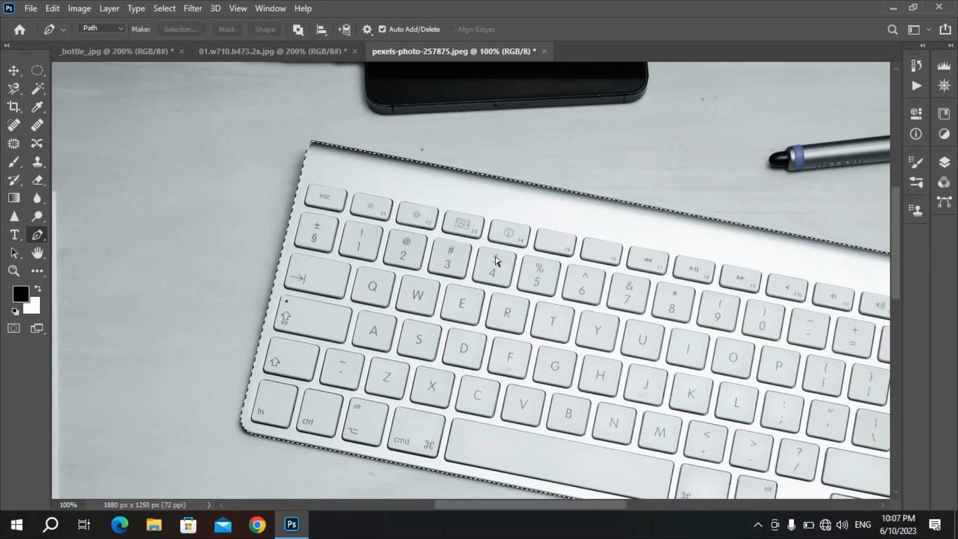
scroll(495, 259, left, 2)
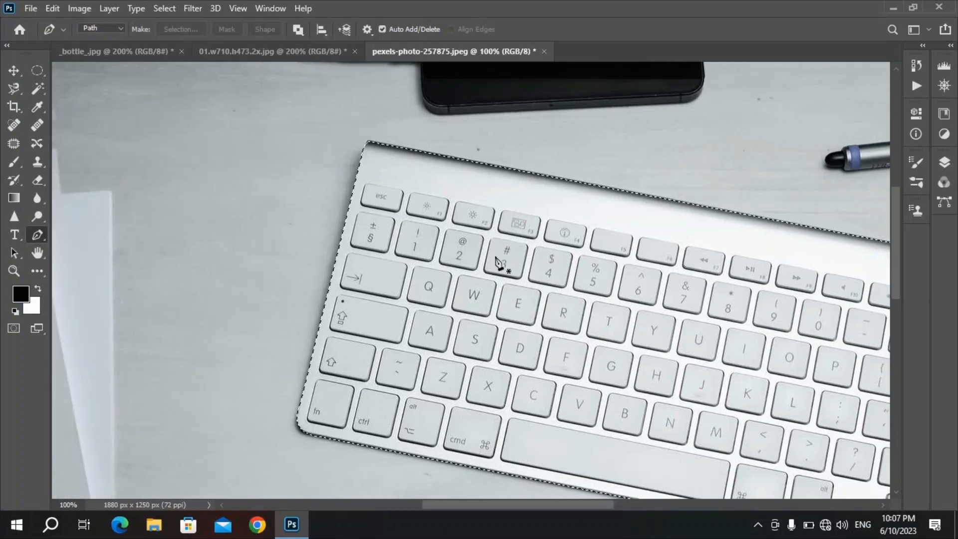
scroll(497, 262, down, 2)
scroll(497, 261, up, 2)
scroll(497, 261, down, 2)
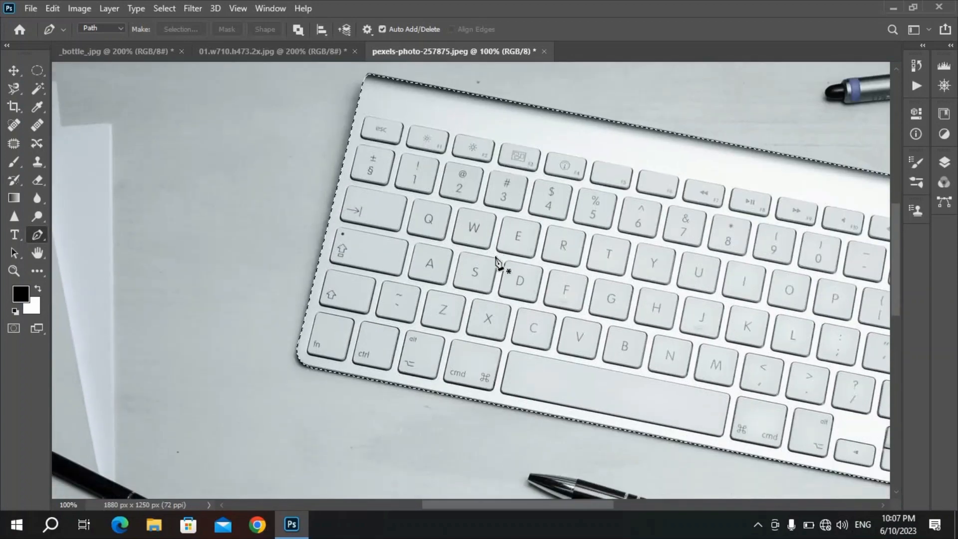
scroll(497, 261, up, 2)
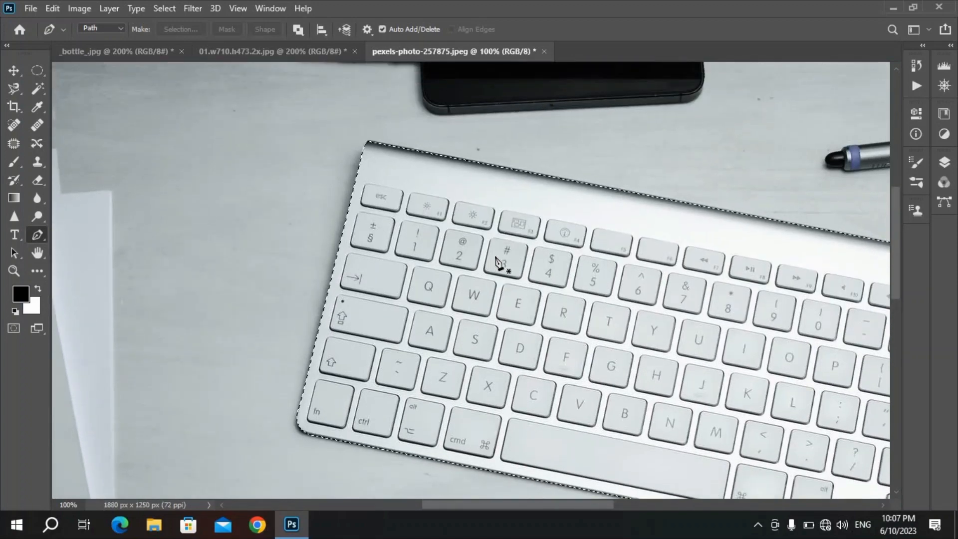